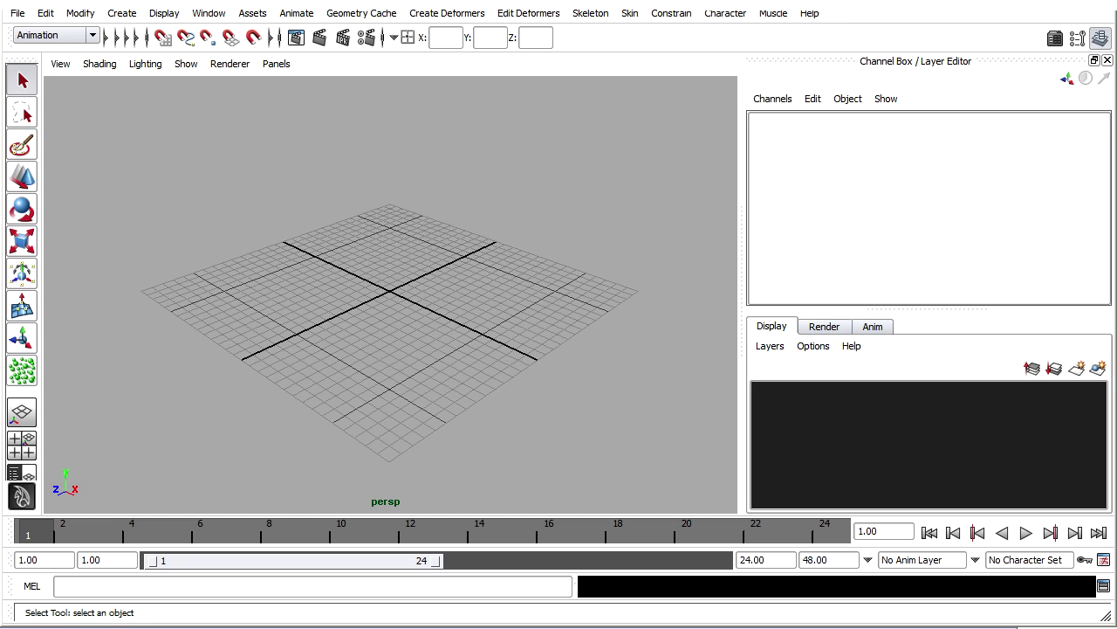
# Step: Start a new scene and discard the changes to the untitled scene
pyautogui.click(18, 14)
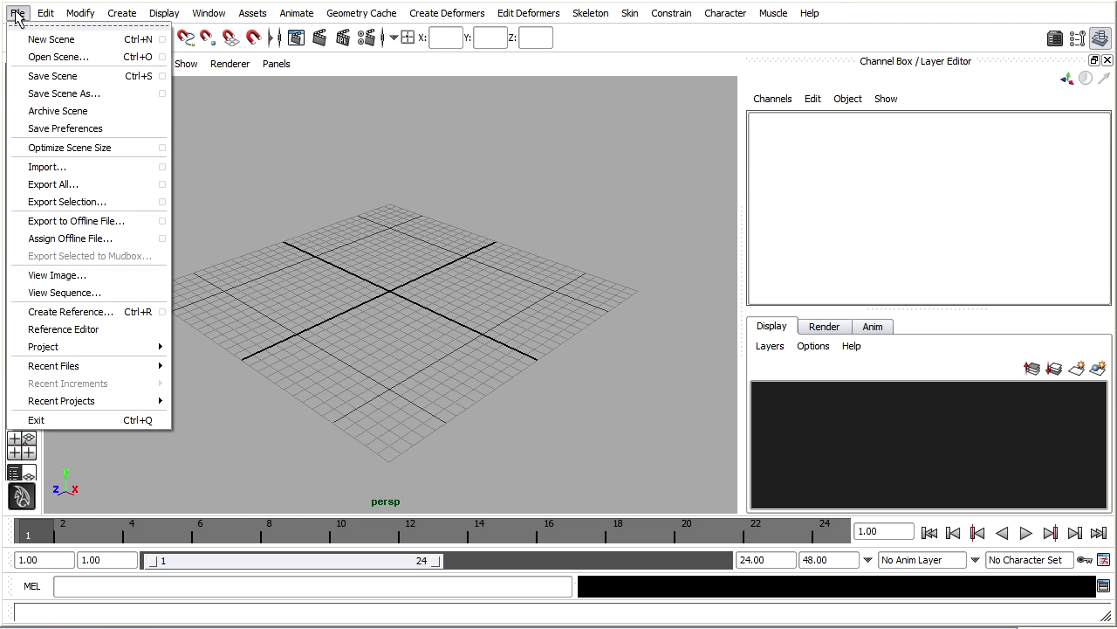
pyautogui.click(92, 40)
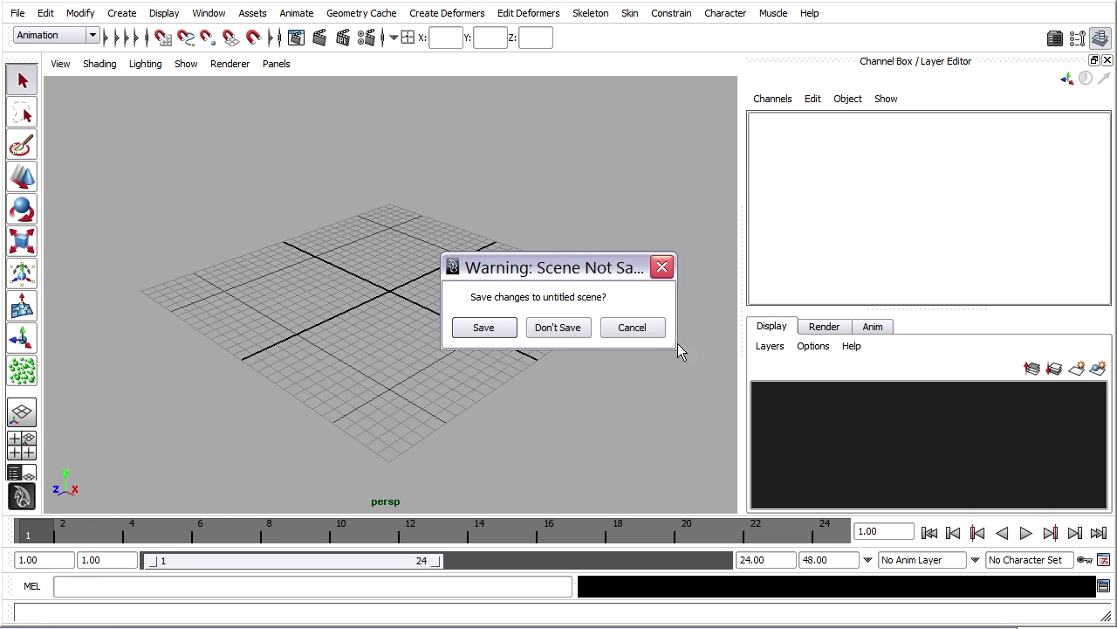
pyautogui.click(563, 331)
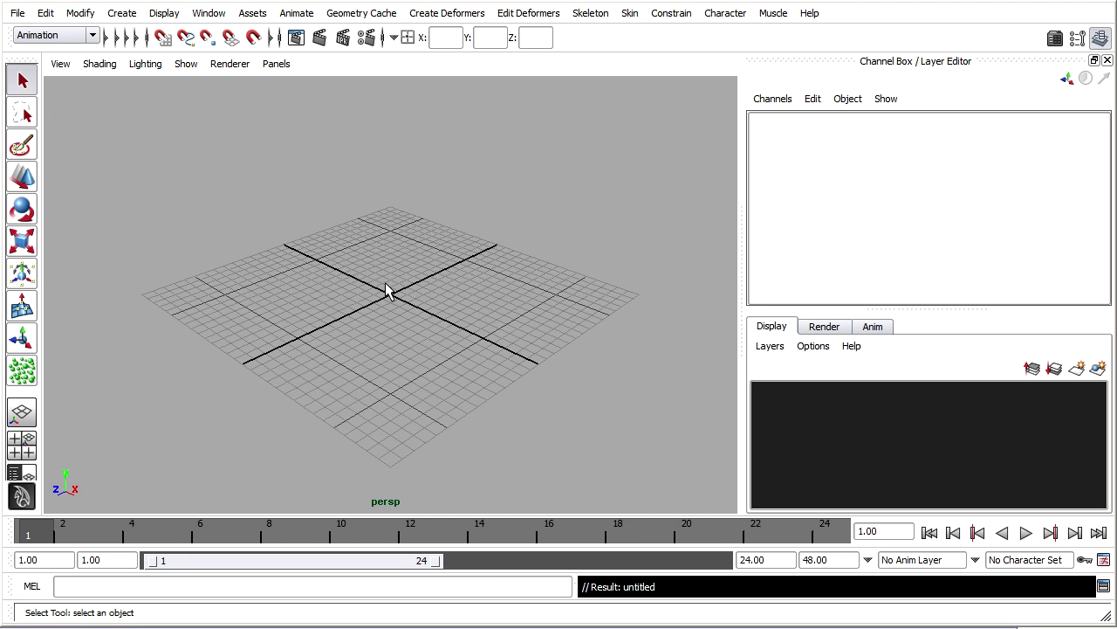
# Step: Apply a grid with a length and width of 15 units, grid lines every 10 units and 10 subdivisions
pyautogui.click(162, 17)
pyautogui.click(262, 41)
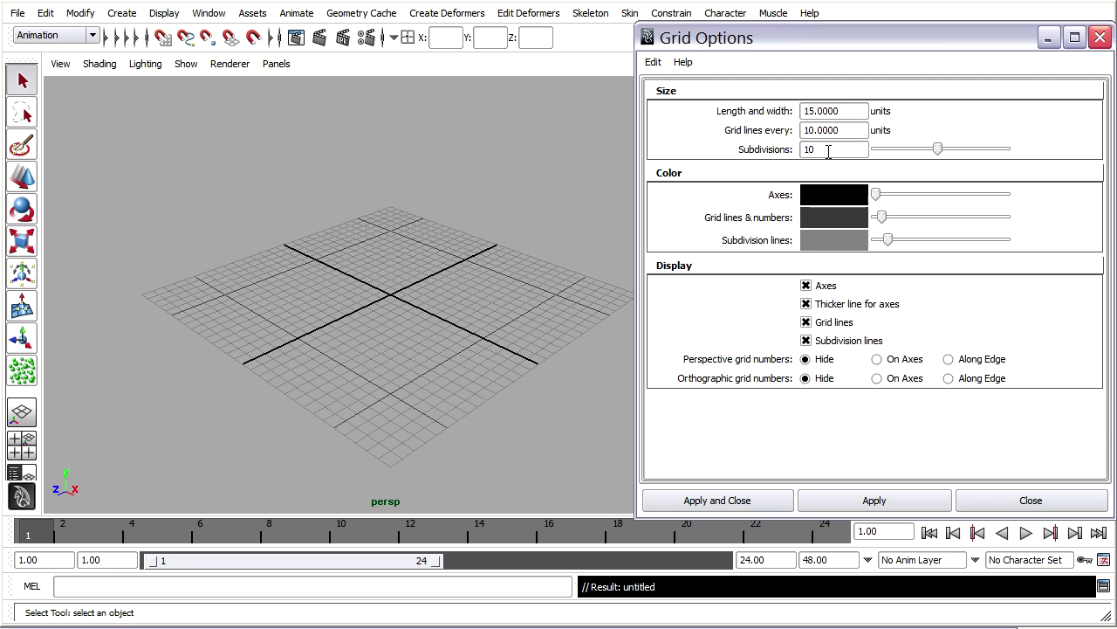
pyautogui.click(724, 501)
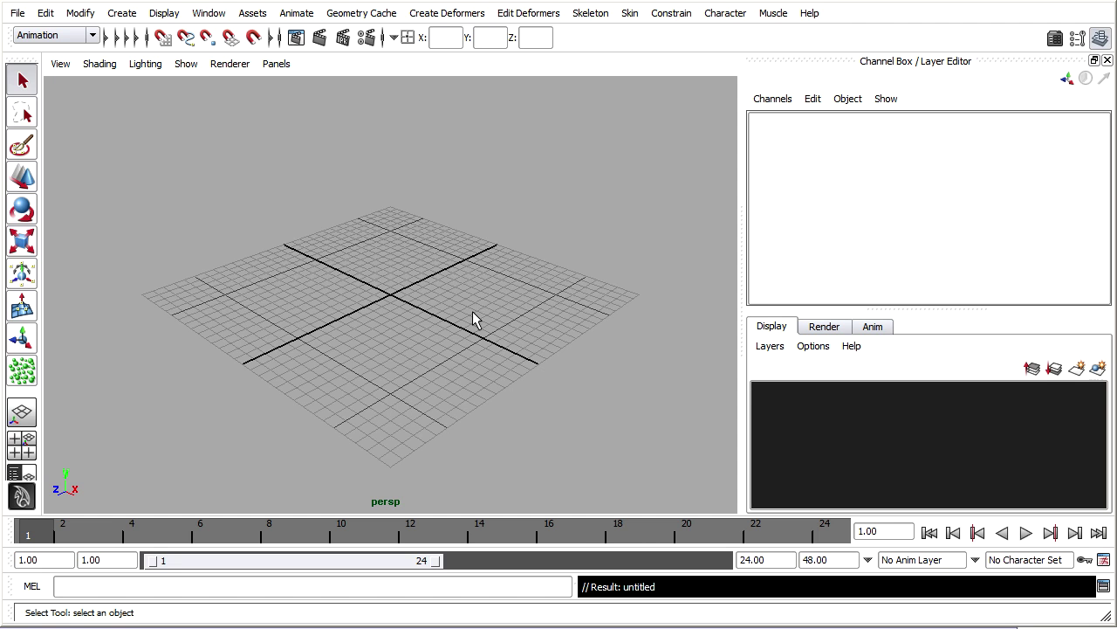
# Step: Using the Dynamics Particle Tool, create a group of 20 particles with a maximum radius of about 14.7 around the grid centre
pyautogui.click(91, 36)
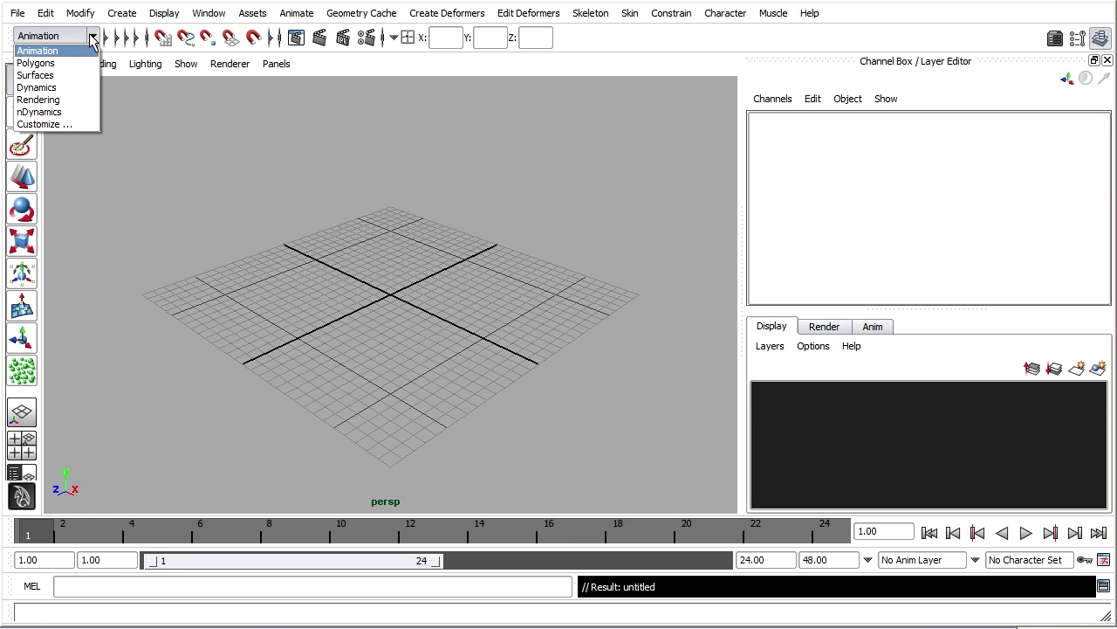
pyautogui.click(71, 90)
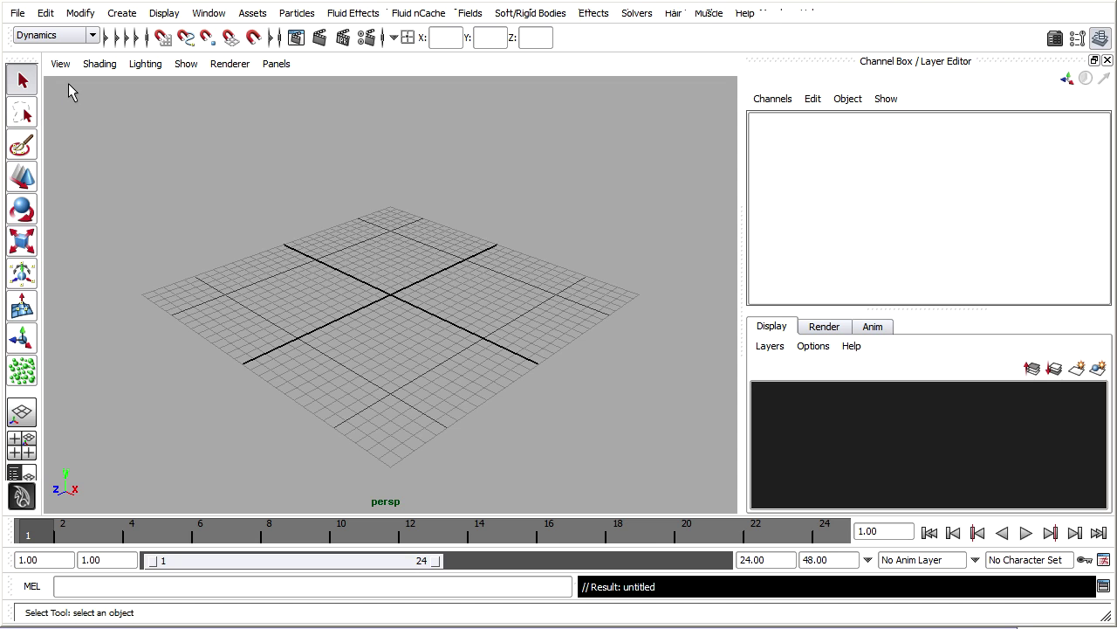
pyautogui.click(299, 15)
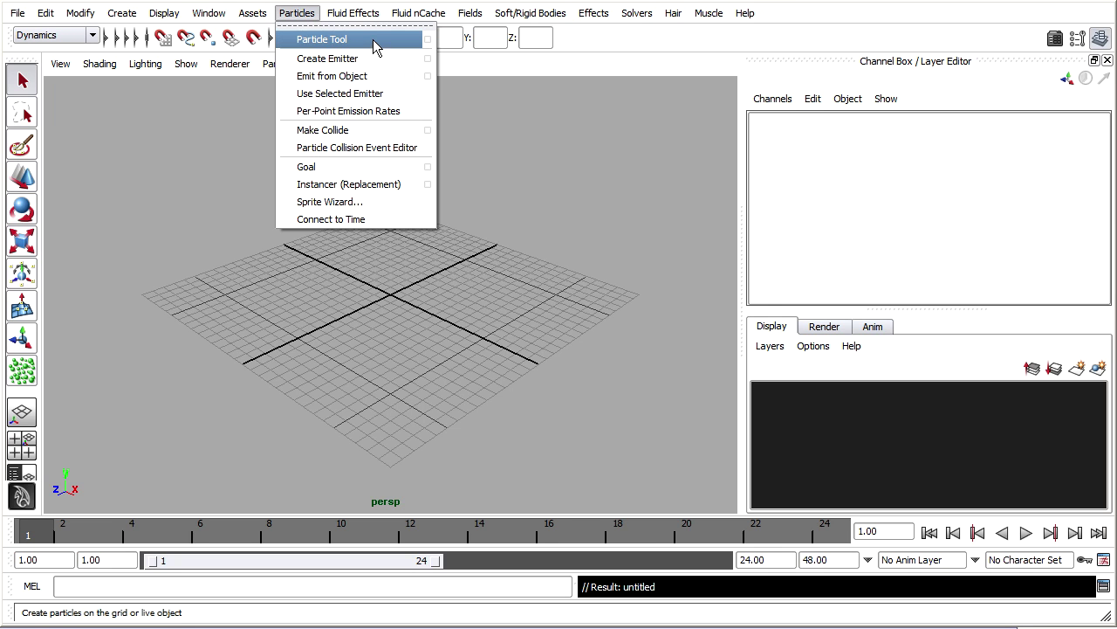
pyautogui.click(428, 40)
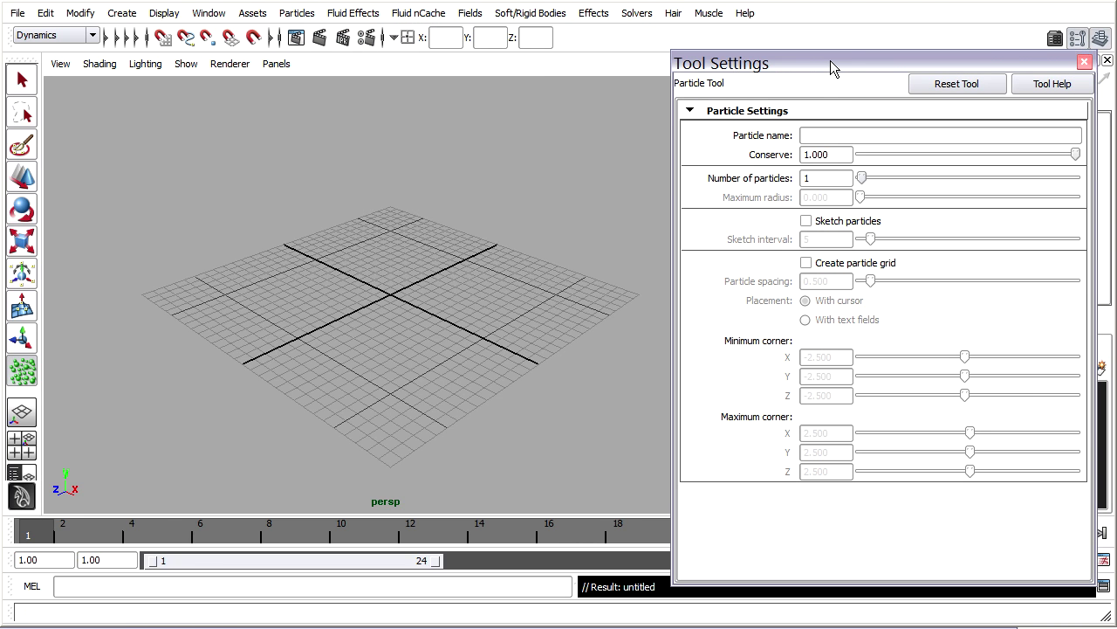
pyautogui.moveTo(863, 179); pyautogui.dragTo(905, 180)
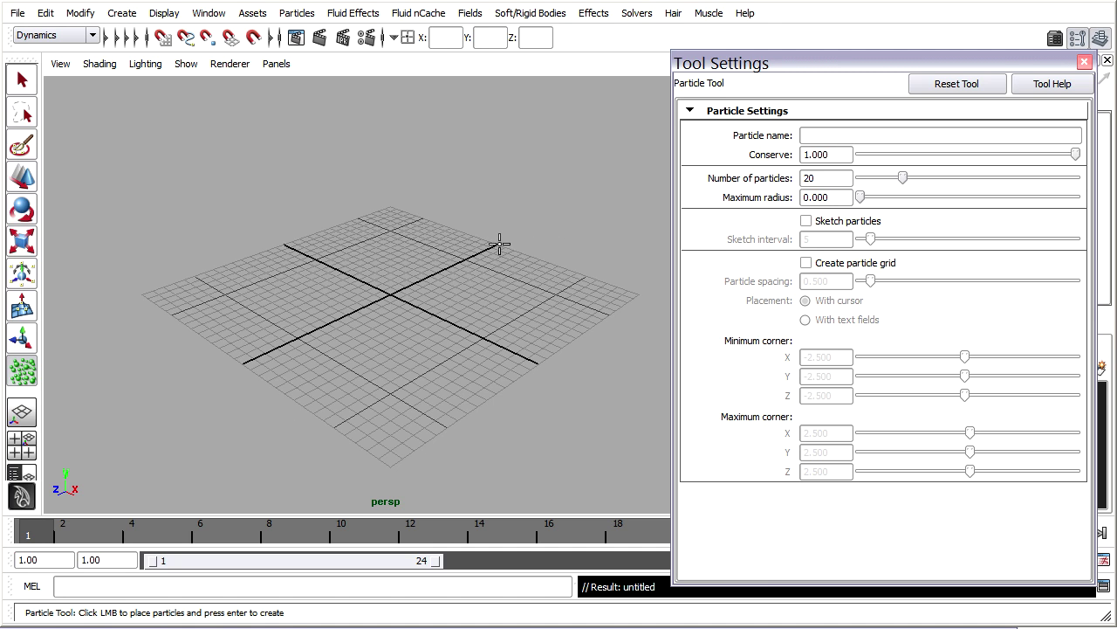
pyautogui.moveTo(859, 198); pyautogui.dragTo(967, 200)
pyautogui.click(389, 292)
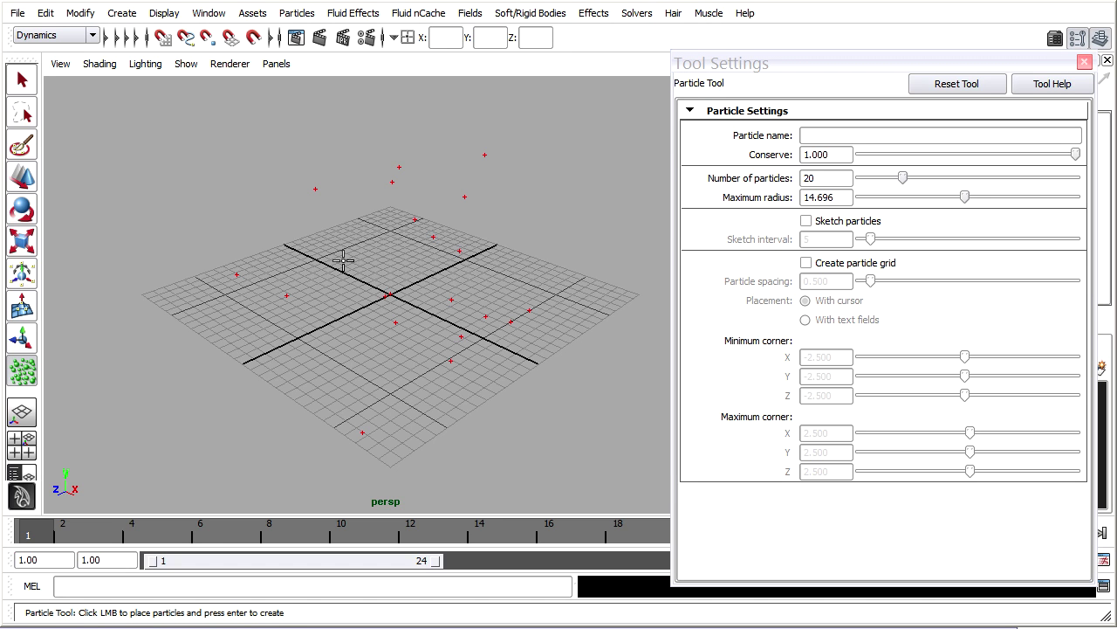
pyautogui.press('Return')
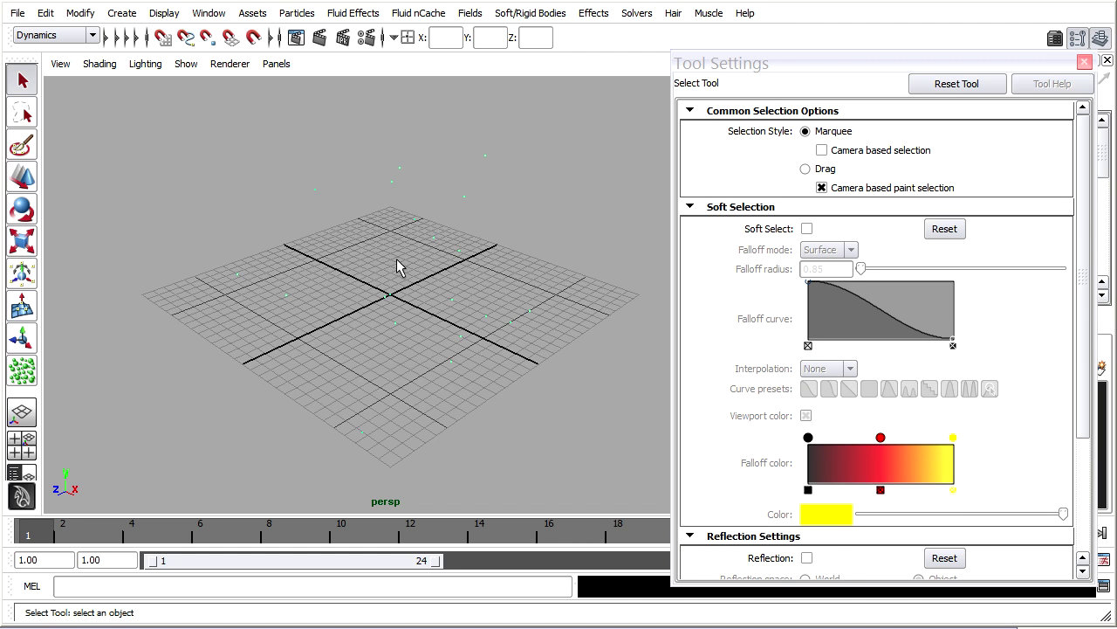
pyautogui.click(1085, 63)
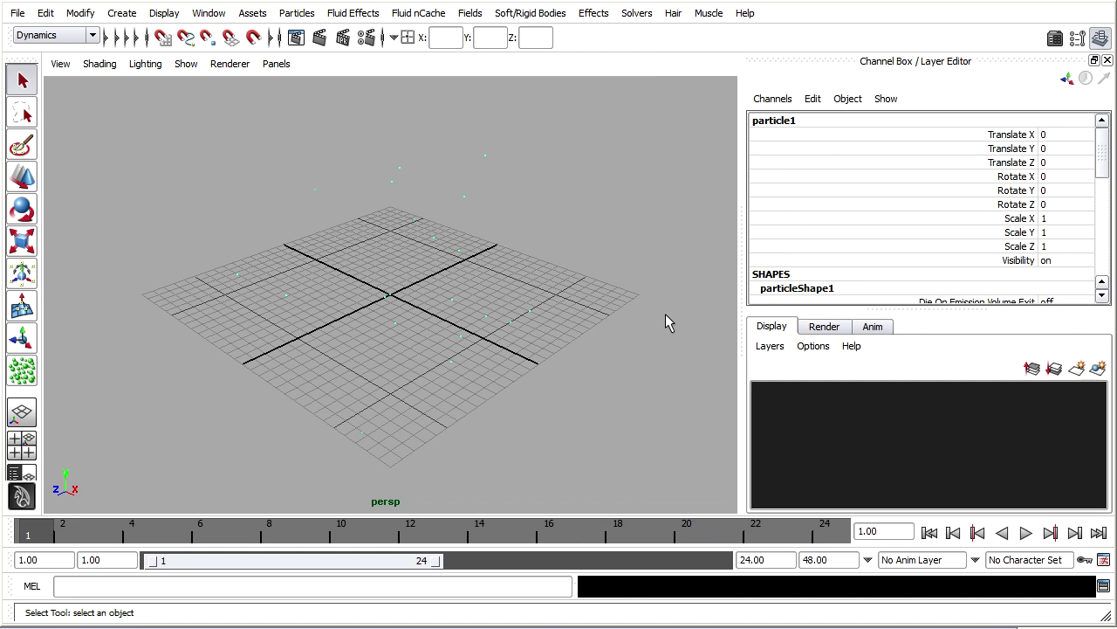
# Step: Set the particle render type of the new particle object to Spheres
pyautogui.keyDown('alt'); pyautogui.moveTo(633, 372); pyautogui.dragTo(581, 373, button='middle'); pyautogui.keyUp('alt')
pyautogui.keyDown('alt'); pyautogui.moveTo(581, 373); pyautogui.dragTo(607, 359); pyautogui.keyUp('alt')
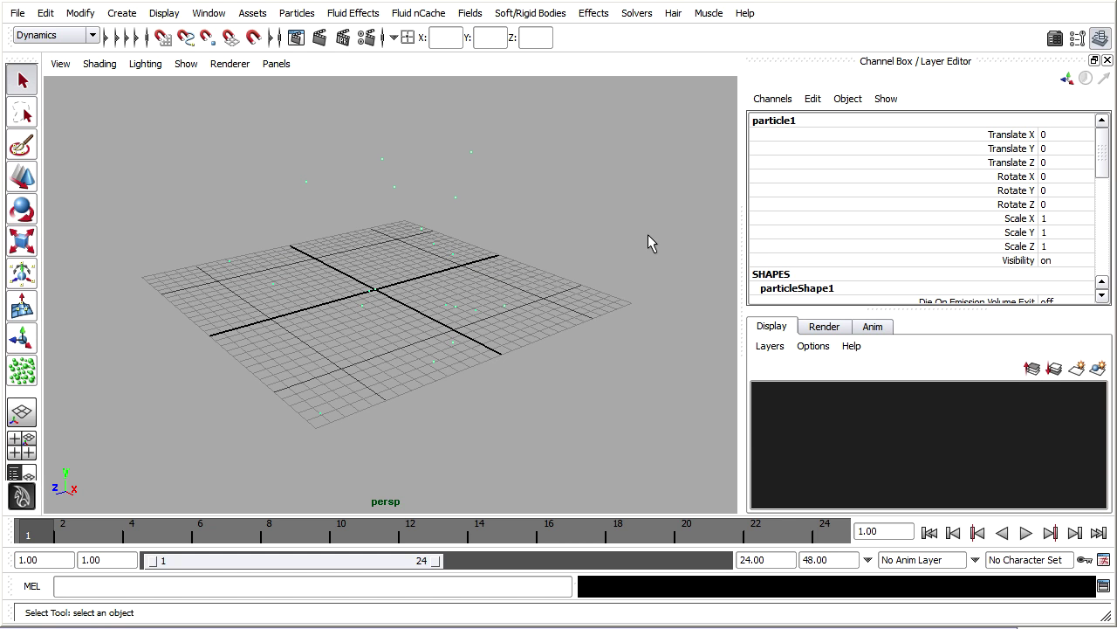
pyautogui.moveTo(943, 309); pyautogui.dragTo(943, 528)
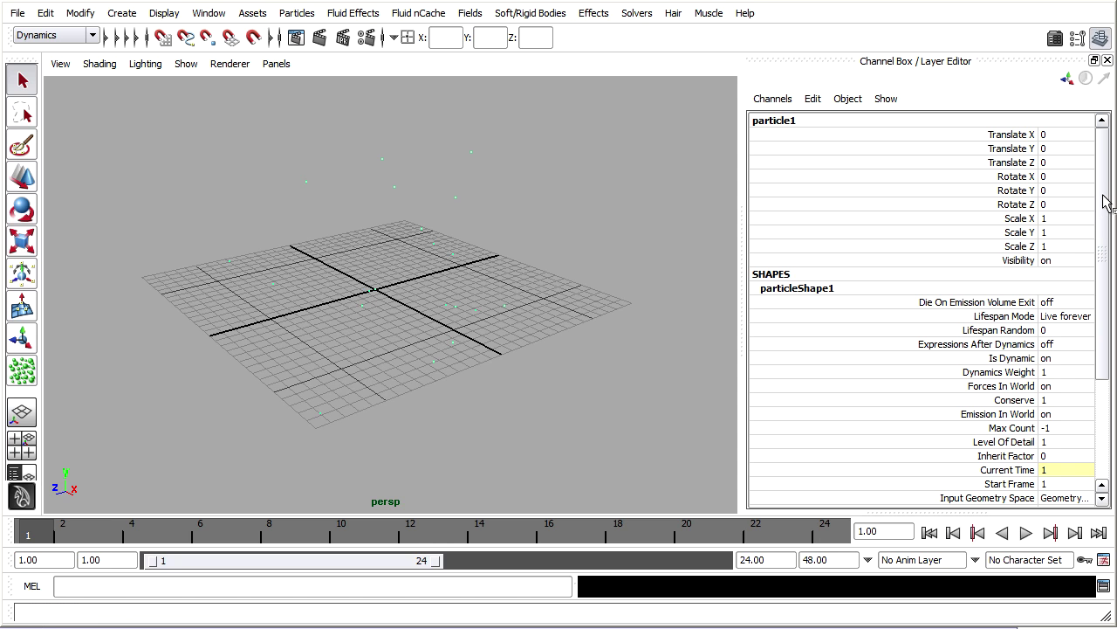
pyautogui.moveTo(1107, 201); pyautogui.dragTo(1107, 301)
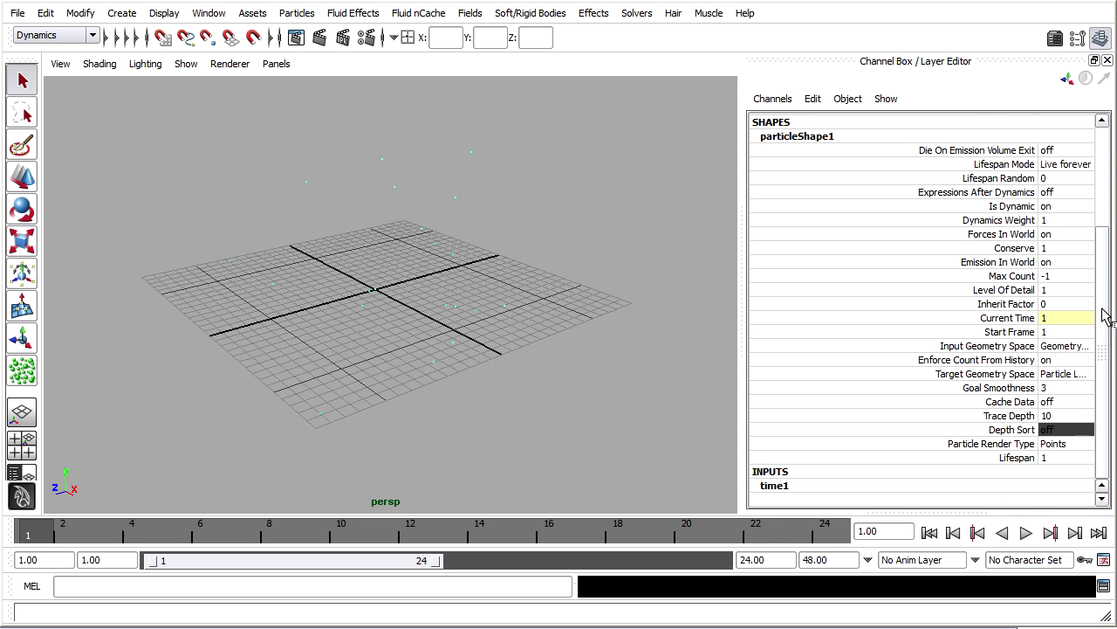
pyautogui.click(1086, 447)
pyautogui.click(1086, 447)
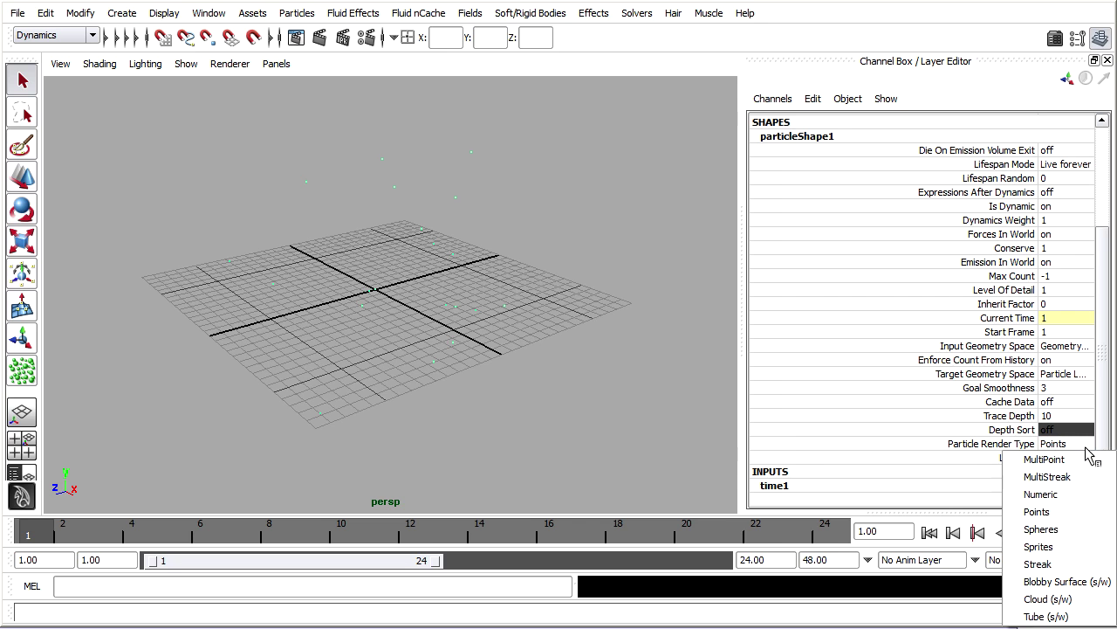
pyautogui.click(1057, 528)
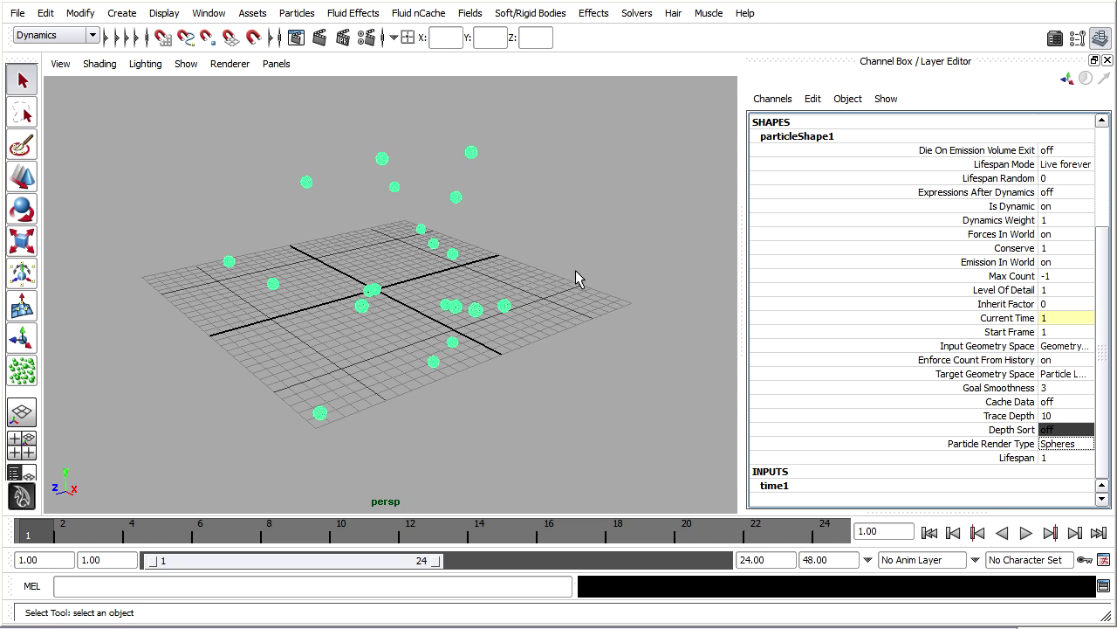
pyautogui.keyDown('alt'); pyautogui.moveTo(575, 273); pyautogui.dragTo(659, 287); pyautogui.keyUp('alt')
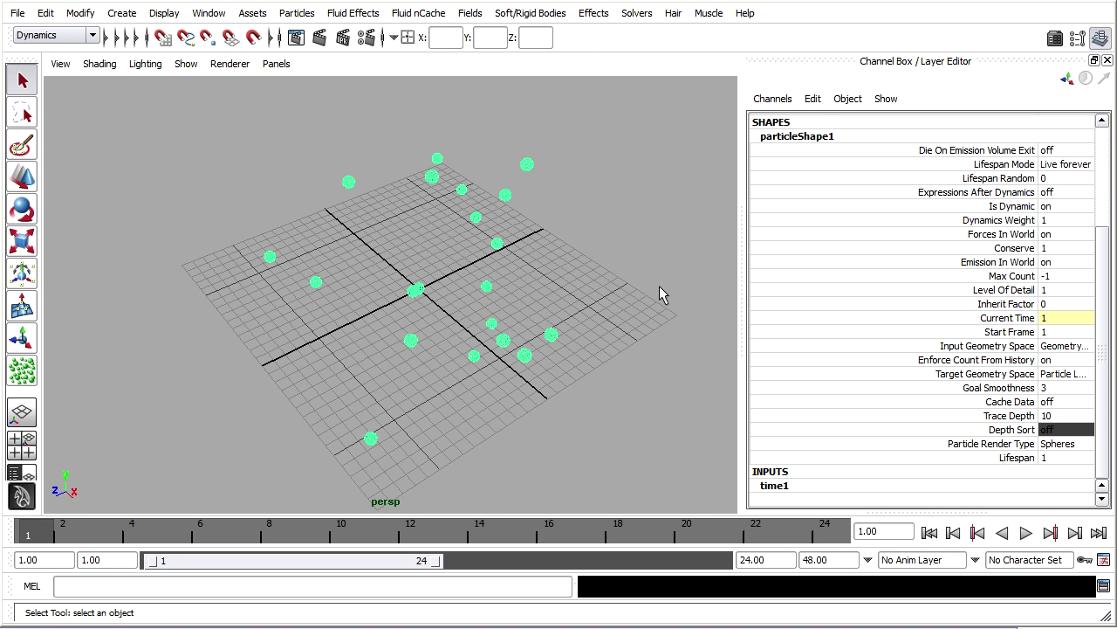
# Step: Import butterfly_snapshots.ma from the butterfly_project scenes folder with the use of namespaces turned off
pyautogui.click(19, 16)
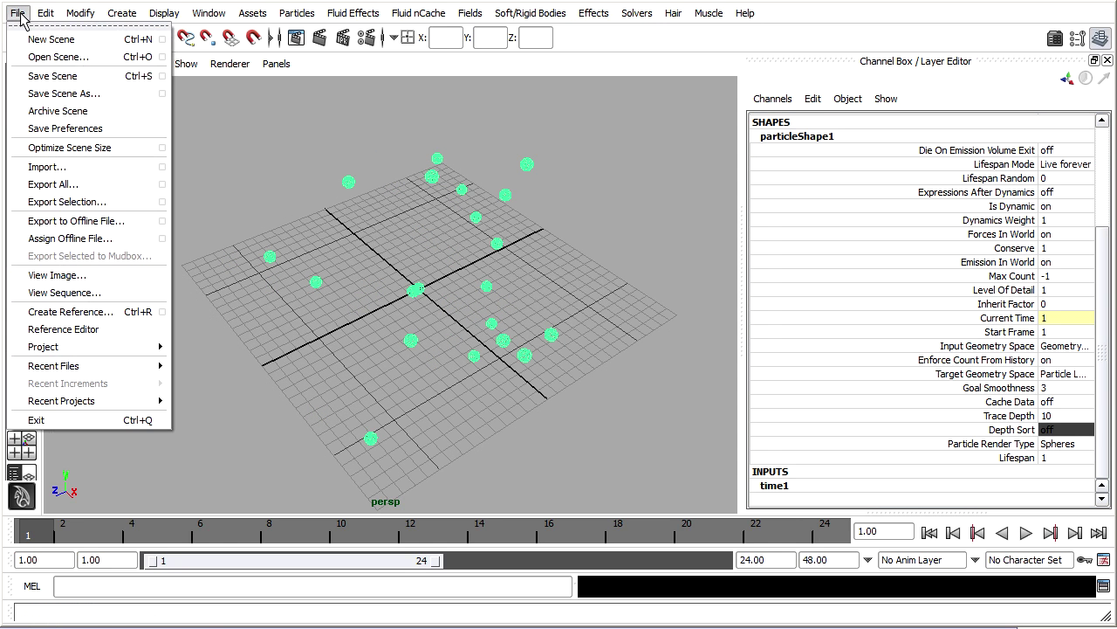
pyautogui.click(163, 168)
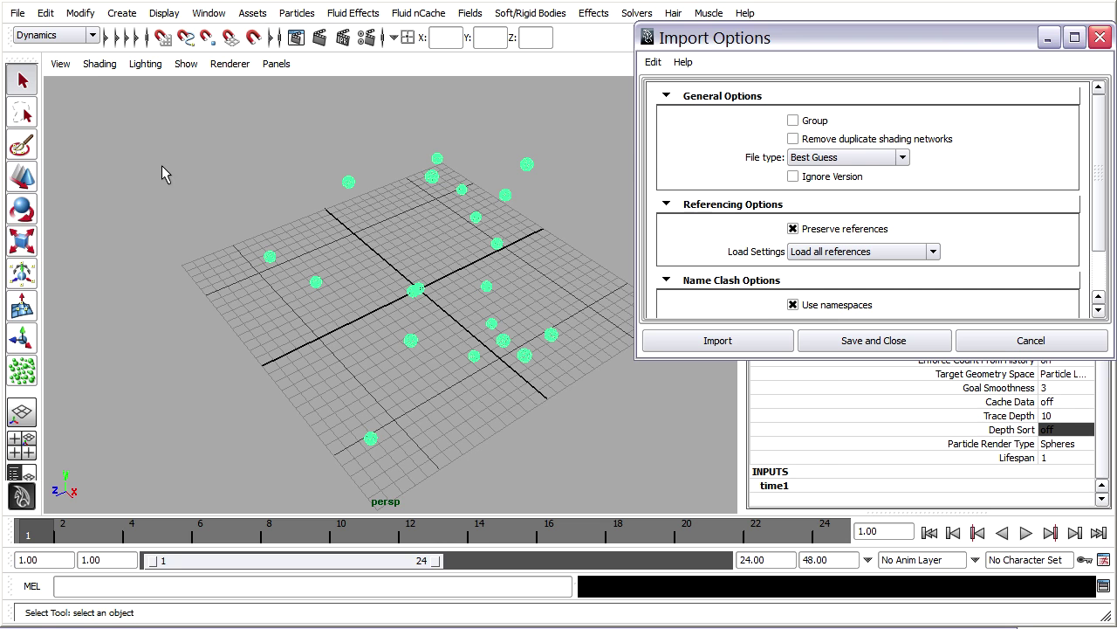
pyautogui.click(793, 304)
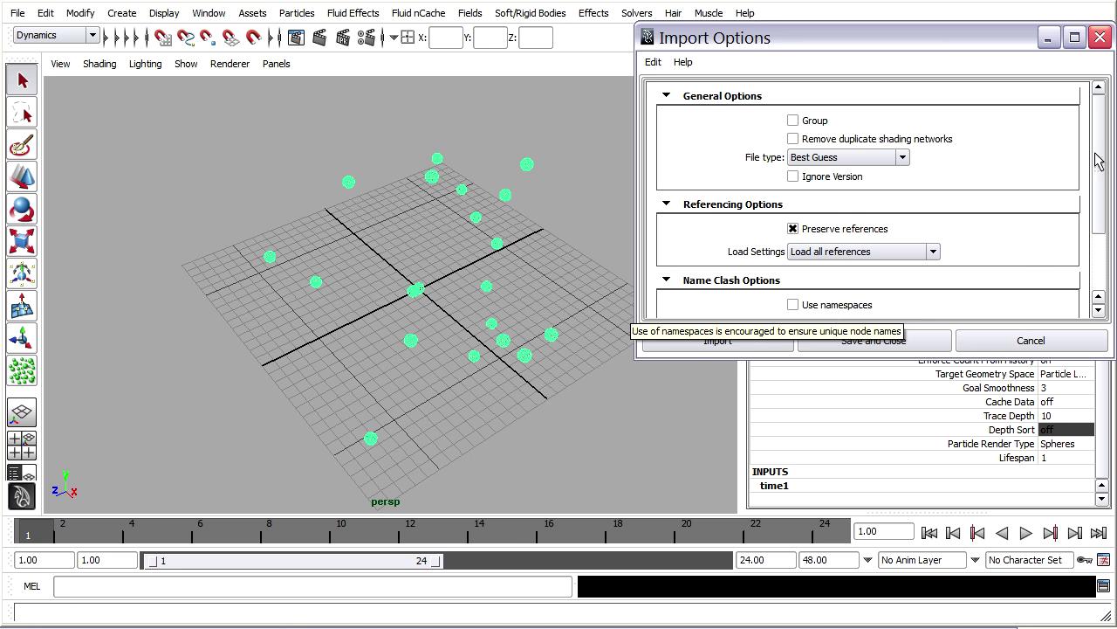
pyautogui.moveTo(1099, 155); pyautogui.dragTo(1081, 105)
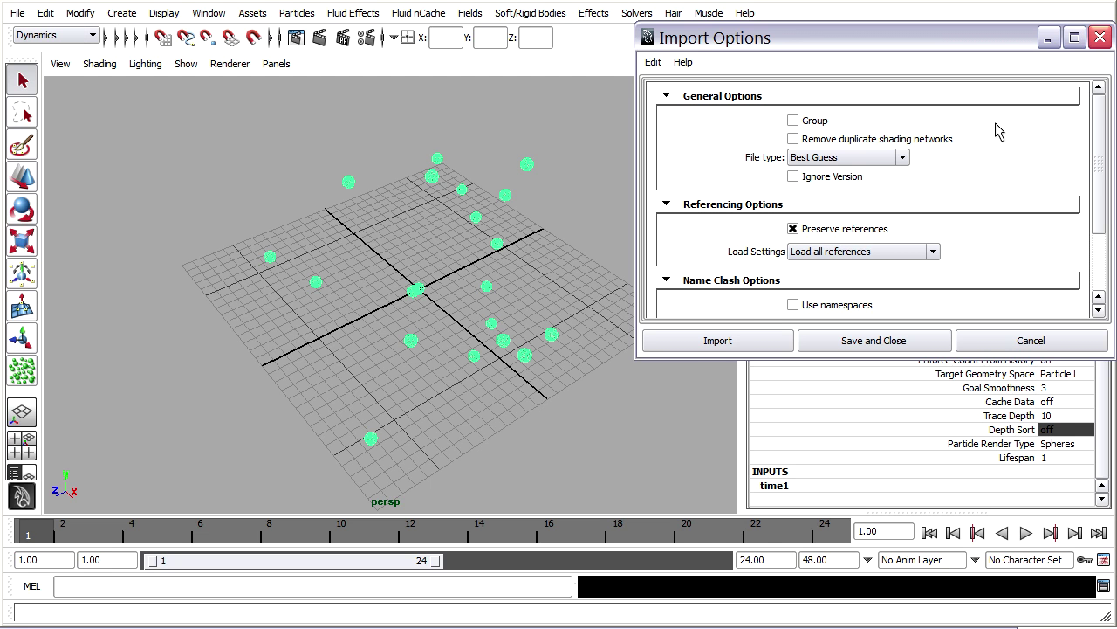
pyautogui.click(686, 345)
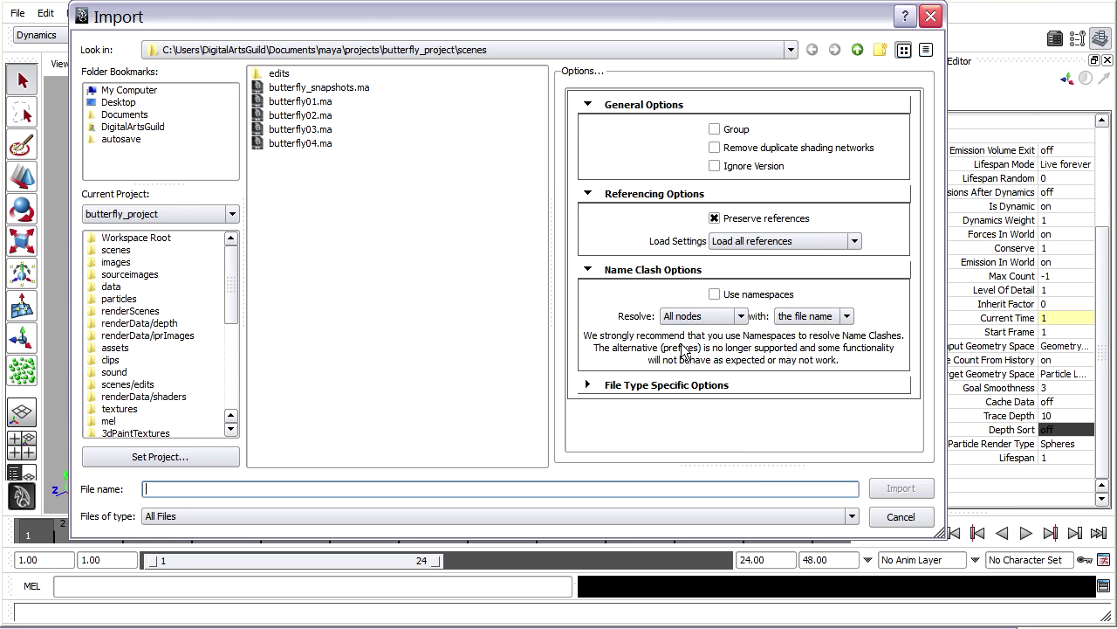
pyautogui.click(302, 88)
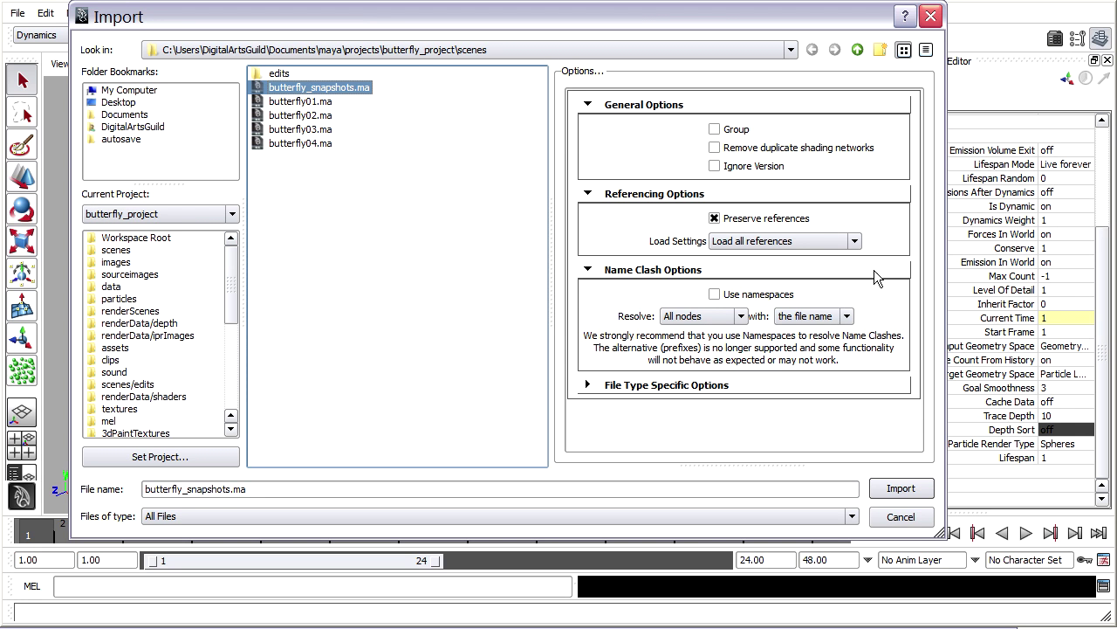
pyautogui.click(876, 491)
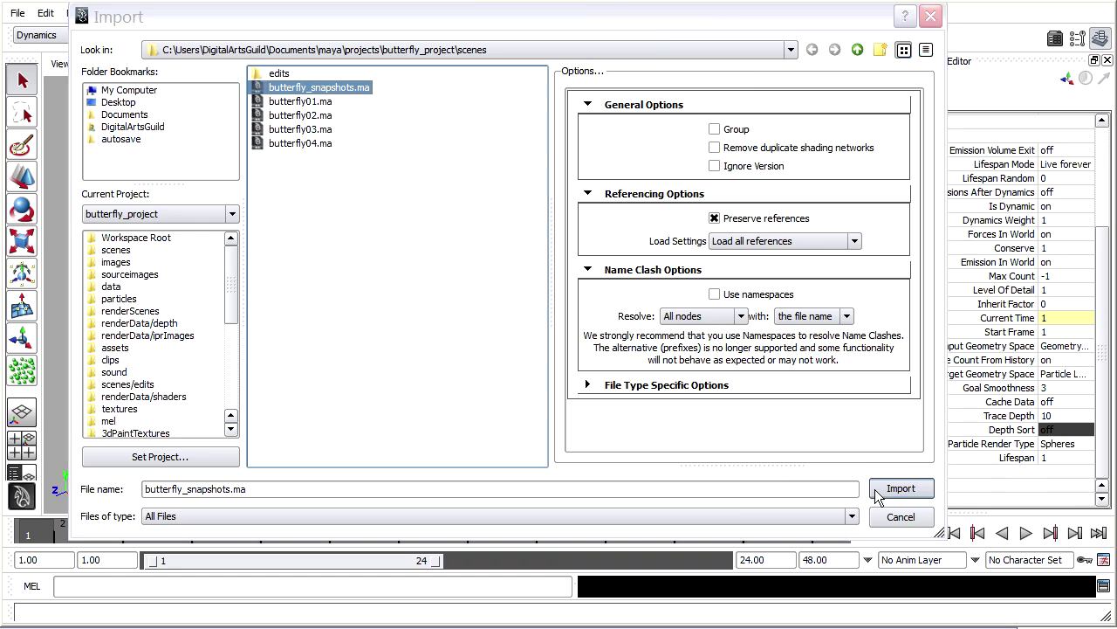
# Step: Open the Outliner and select the butterfly snapshot bodies from butterfly_snapshots_bodySnap1 to butterfly_snapshots_bodySnap12 in order
pyautogui.scroll(8, 523, 302)
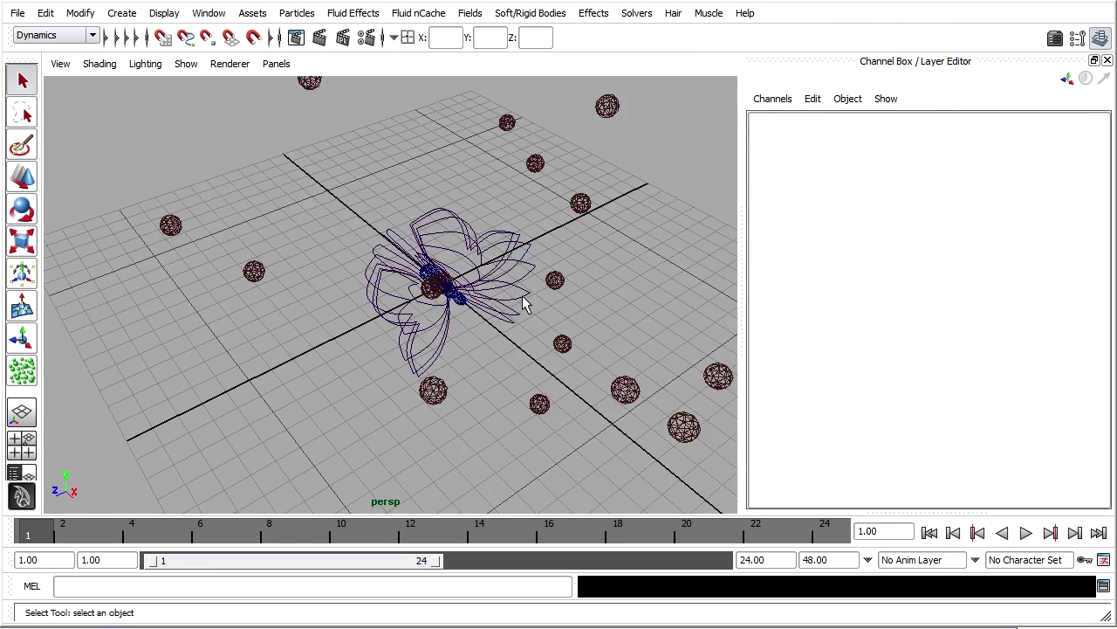
pyautogui.keyDown('alt'); pyautogui.moveTo(559, 317); pyautogui.dragTo(526, 306); pyautogui.keyUp('alt')
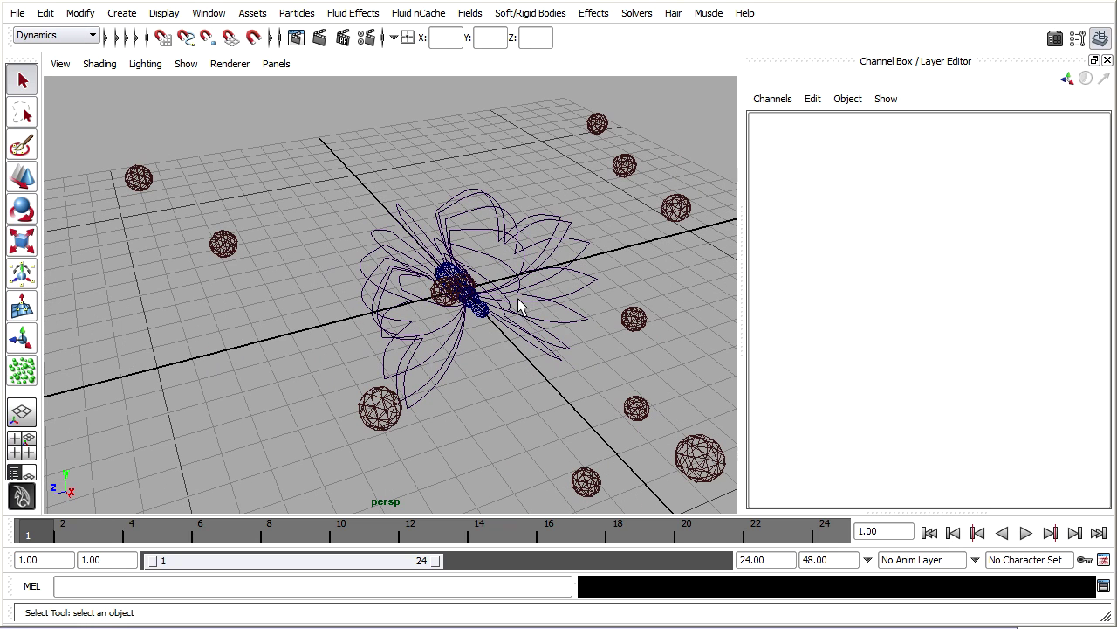
pyautogui.click(210, 14)
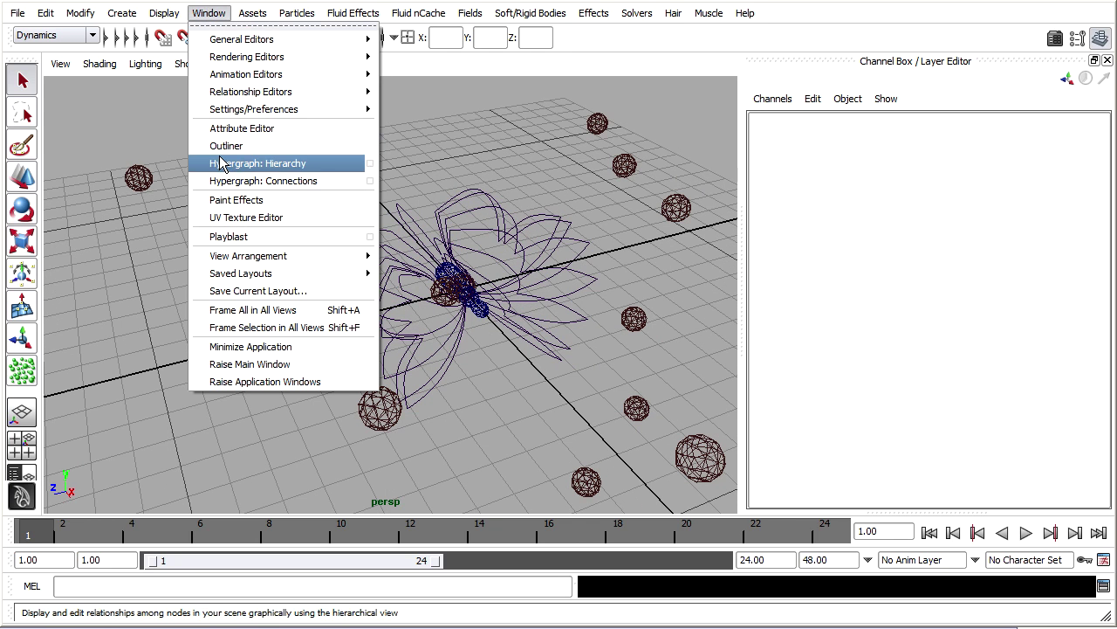
pyautogui.click(288, 146)
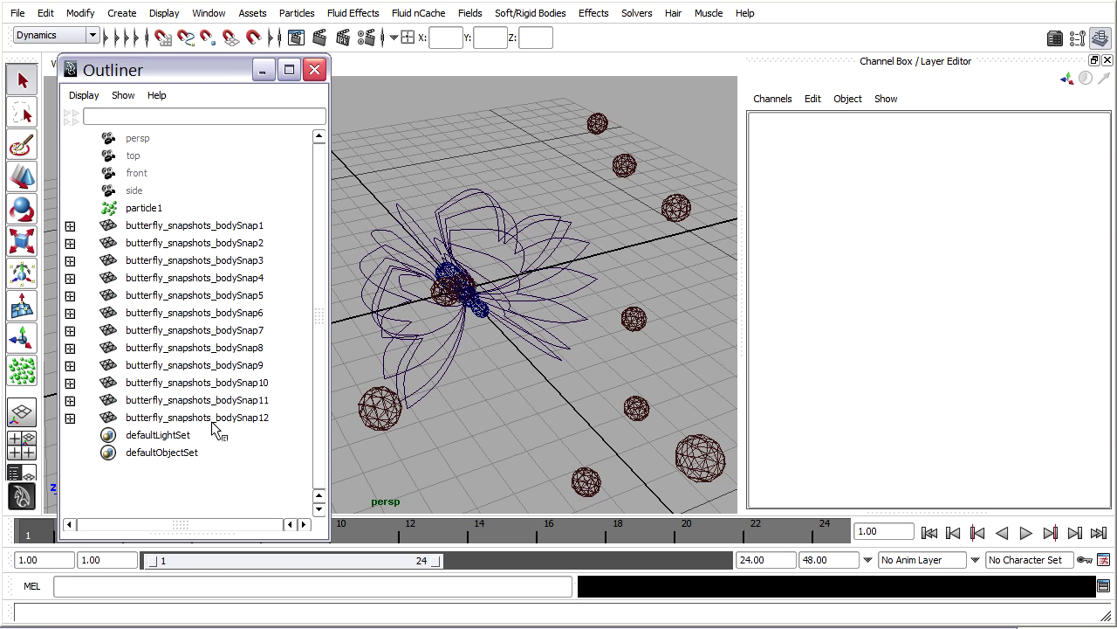
pyautogui.click(70, 226)
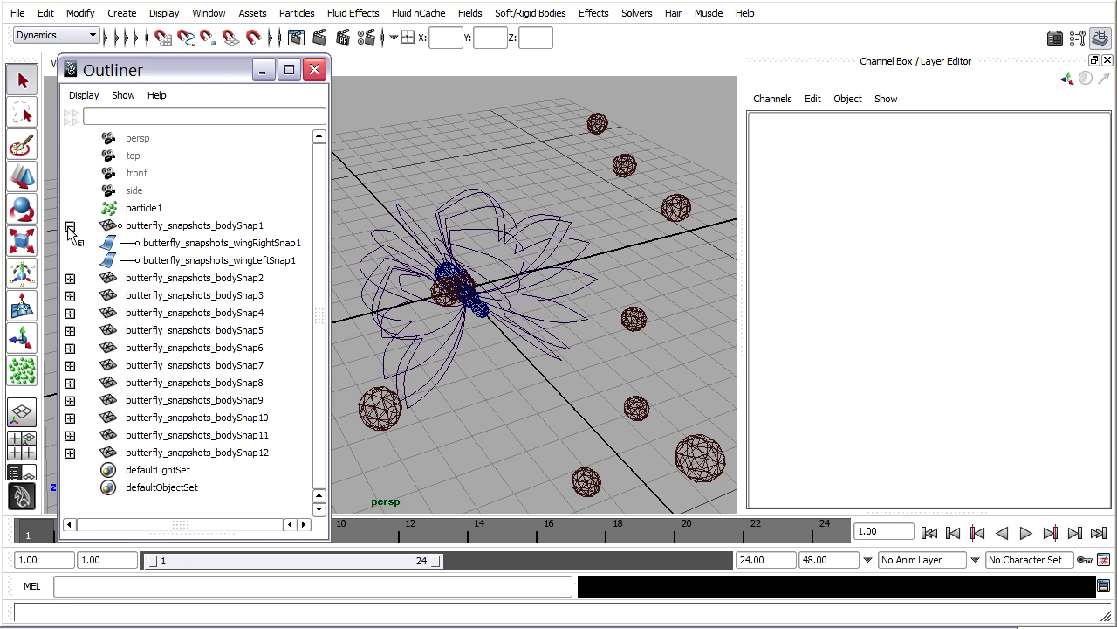
pyautogui.click(70, 227)
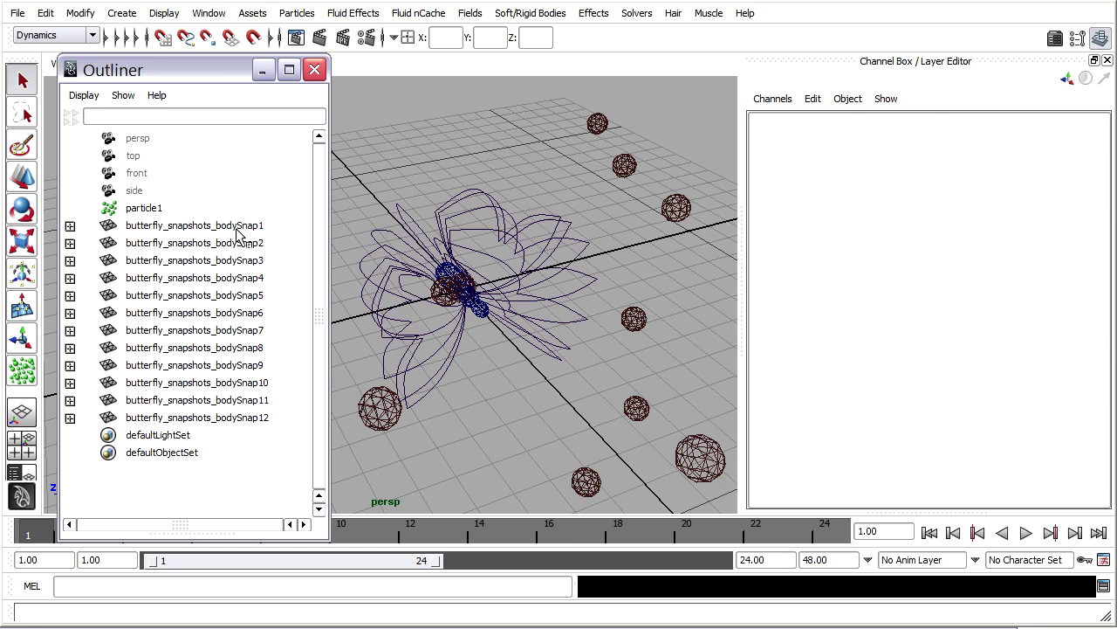
pyautogui.moveTo(237, 228); pyautogui.dragTo(229, 420)
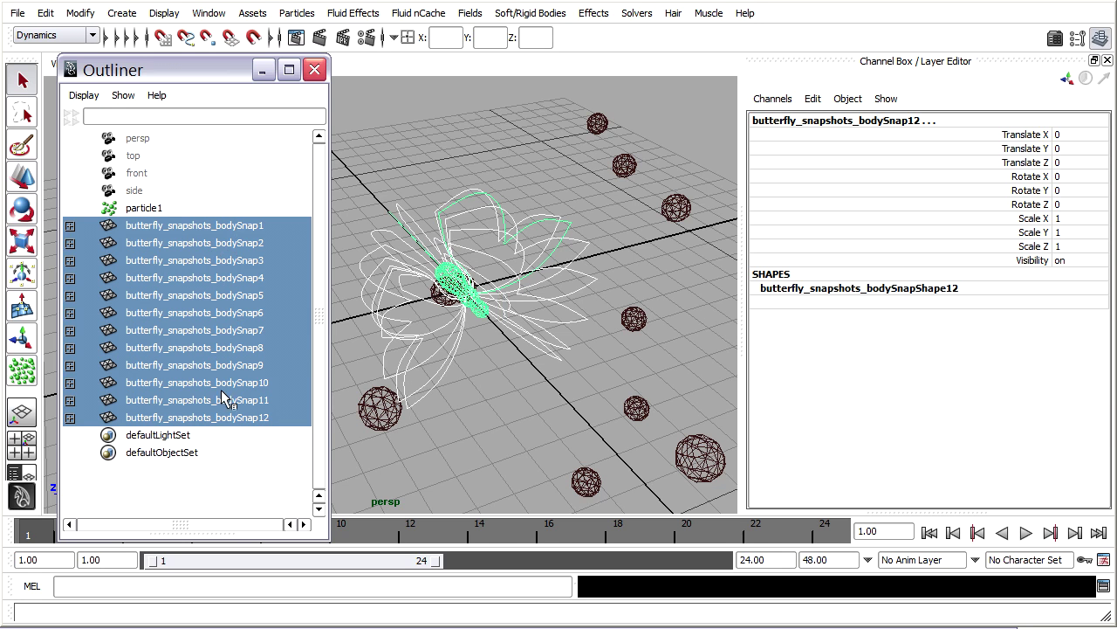
pyautogui.click(70, 226)
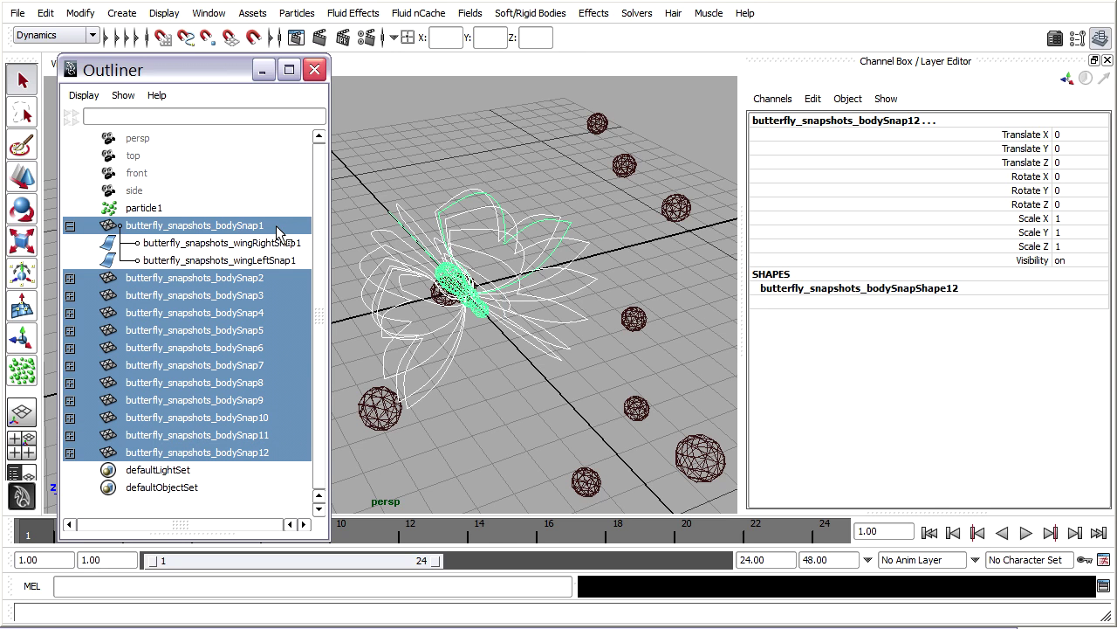
pyautogui.click(72, 226)
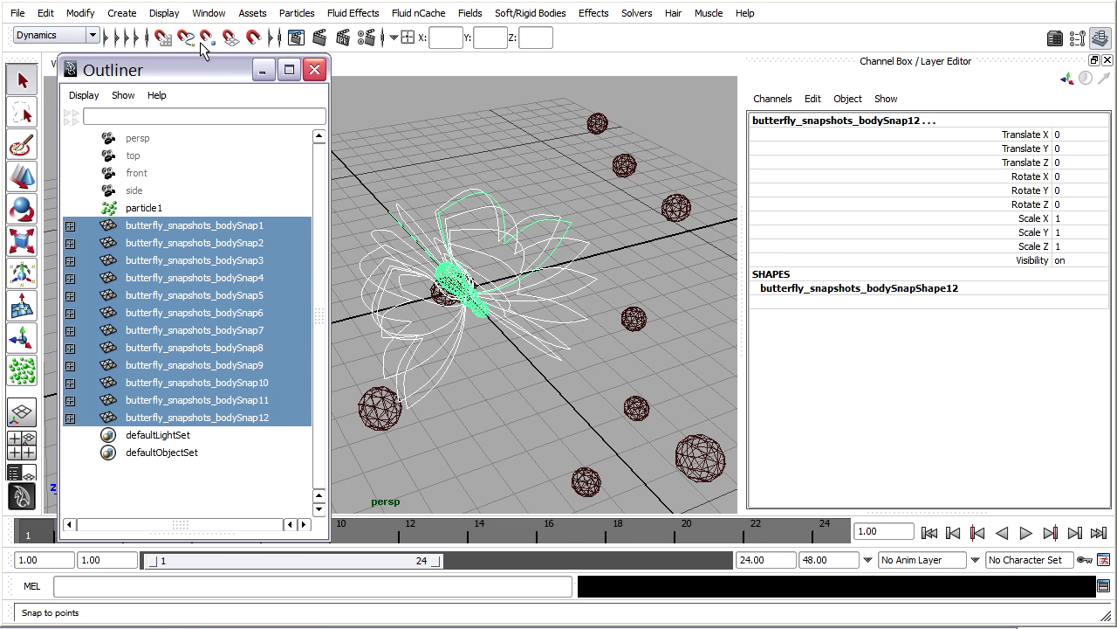
# Step: Open the particle Instancer options for the selected butterfly snapshots, enlarge the options window, and set the cycle to Sequential
pyautogui.click(302, 13)
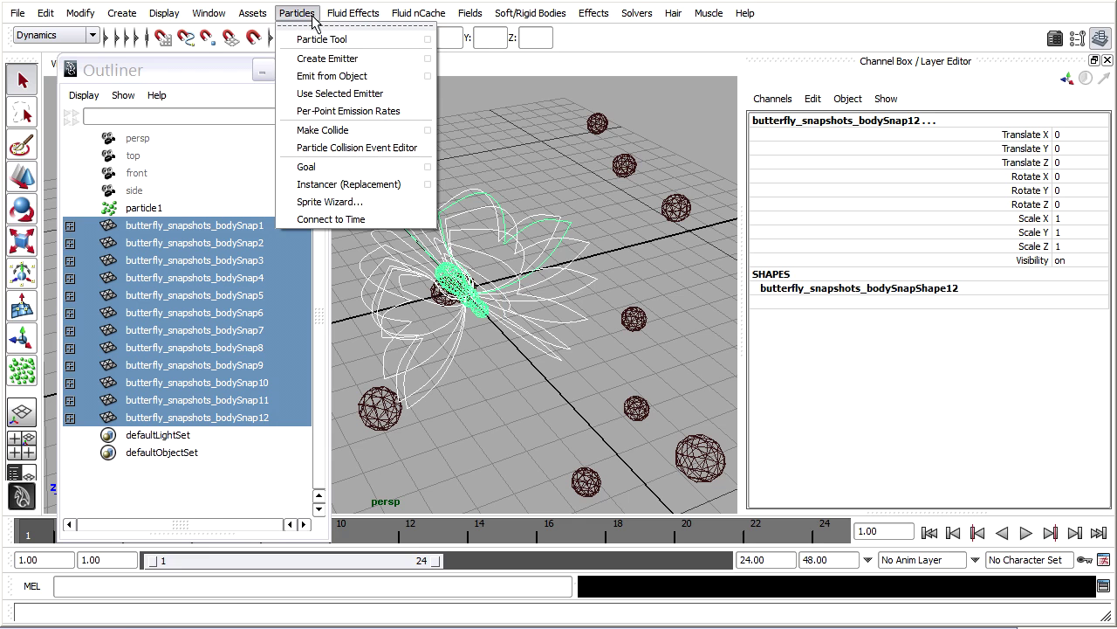
pyautogui.click(428, 185)
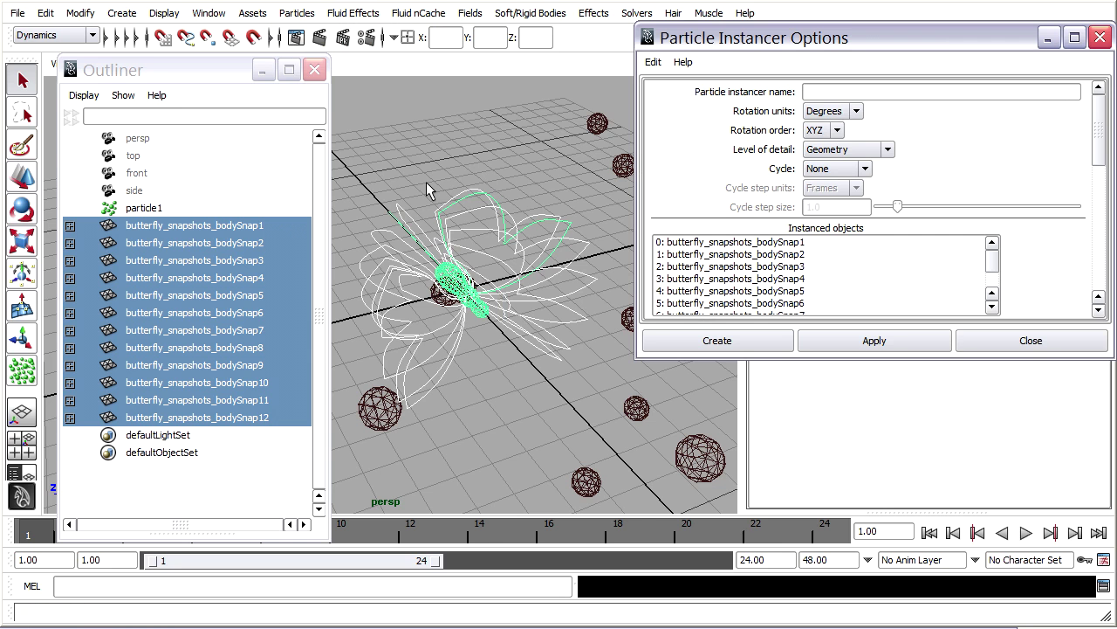
pyautogui.moveTo(647, 359); pyautogui.dragTo(628, 534)
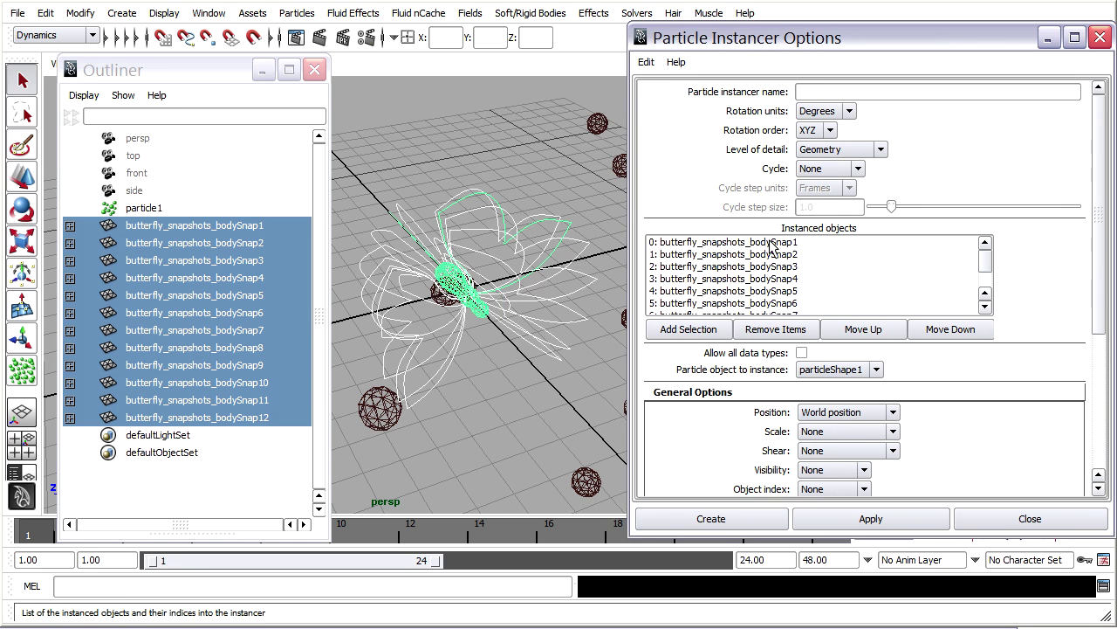
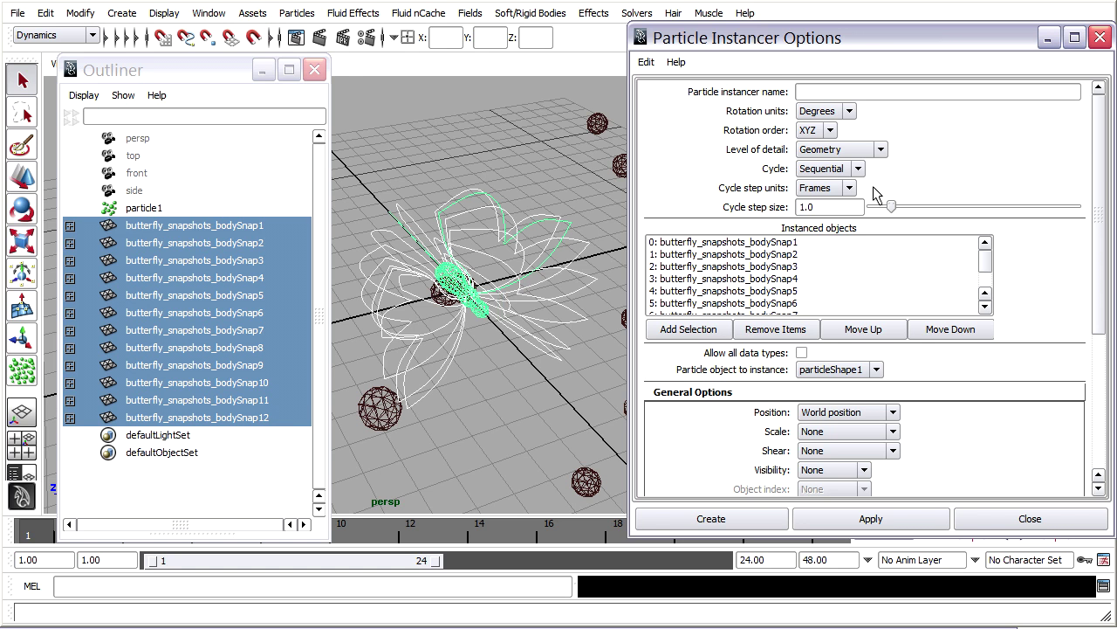
# Step: Create the particle instancer on particleShape1 with aim direction set to Velocity and cycle start object set to Particle ID
pyautogui.moveTo(1096, 167); pyautogui.dragTo(1096, 321)
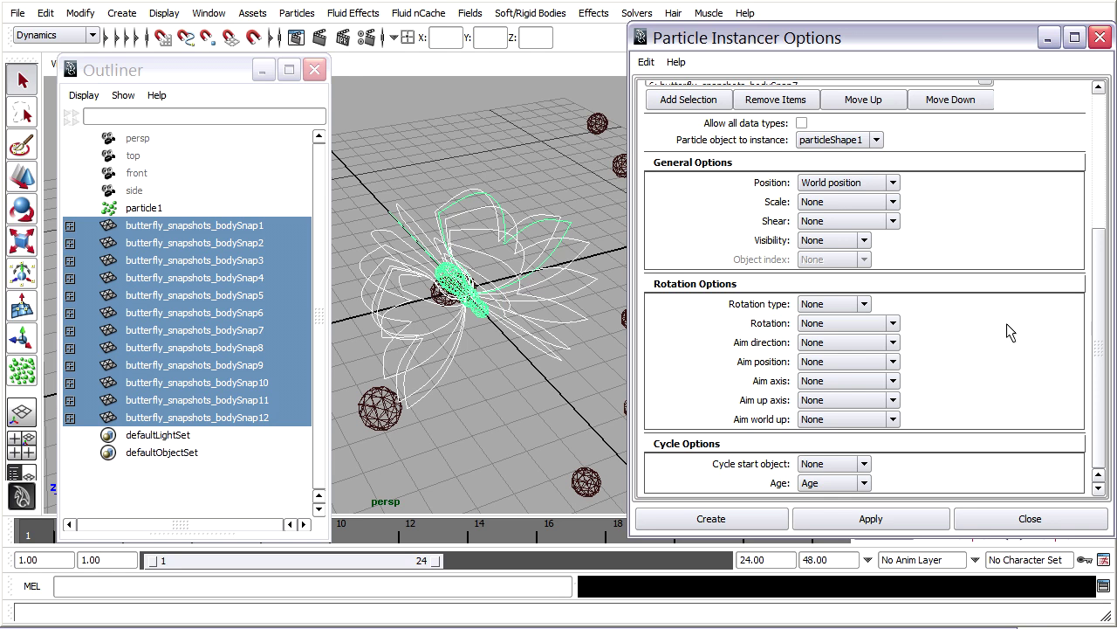
pyautogui.click(892, 343)
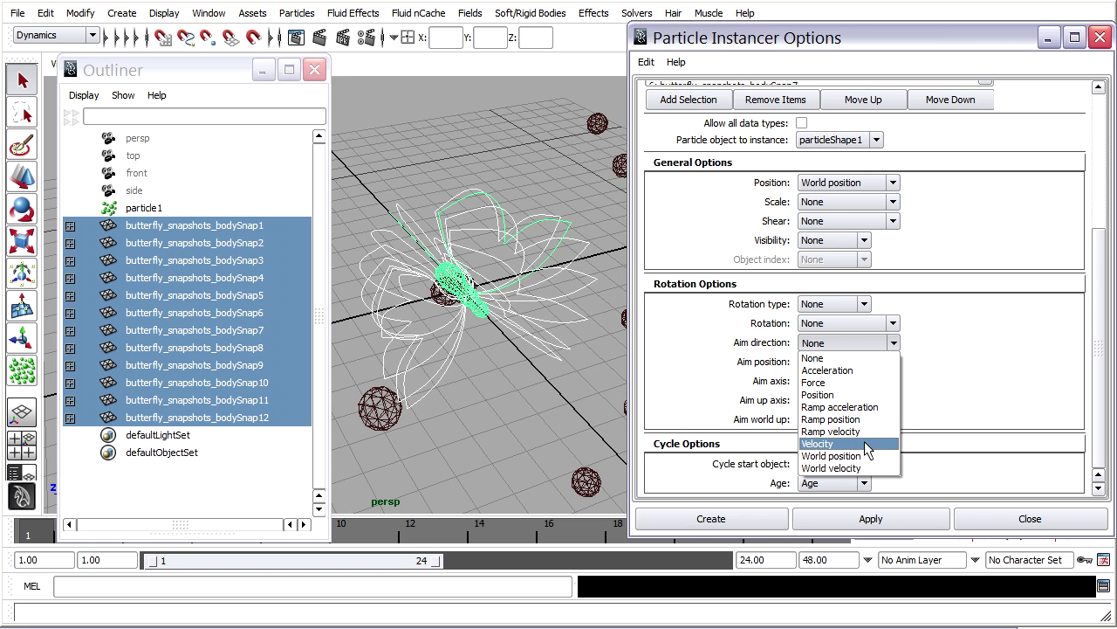
pyautogui.click(864, 442)
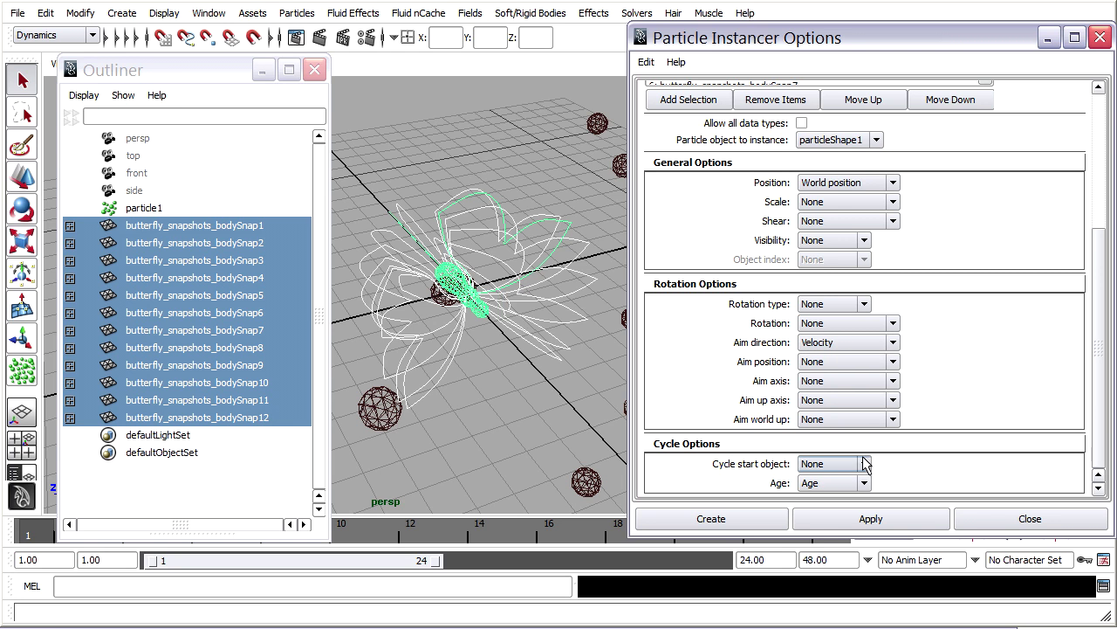
pyautogui.click(864, 465)
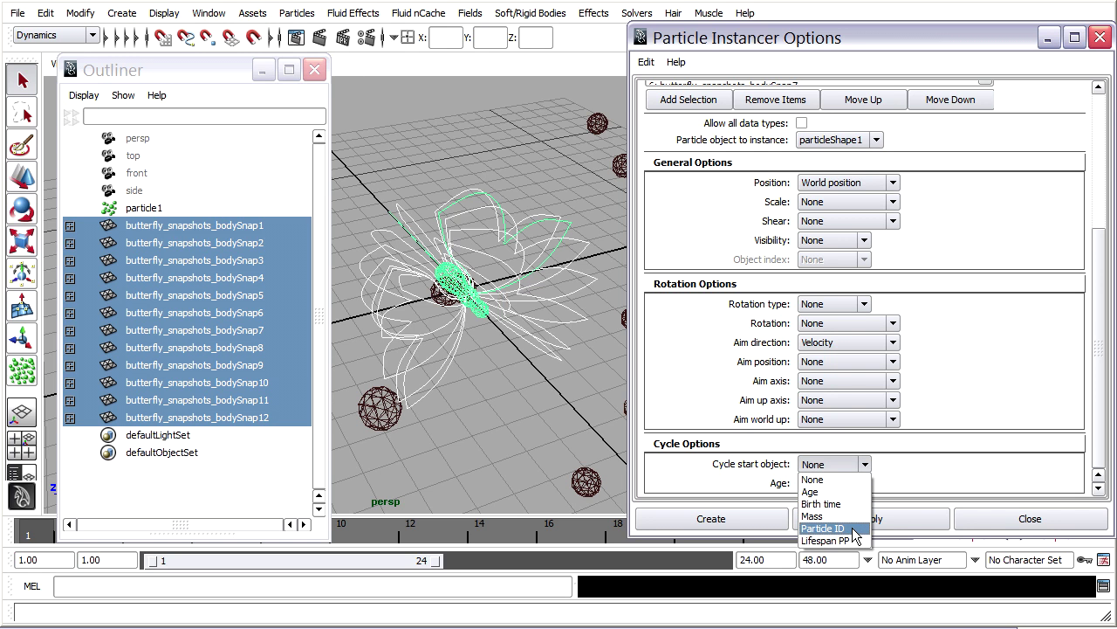
pyautogui.click(825, 528)
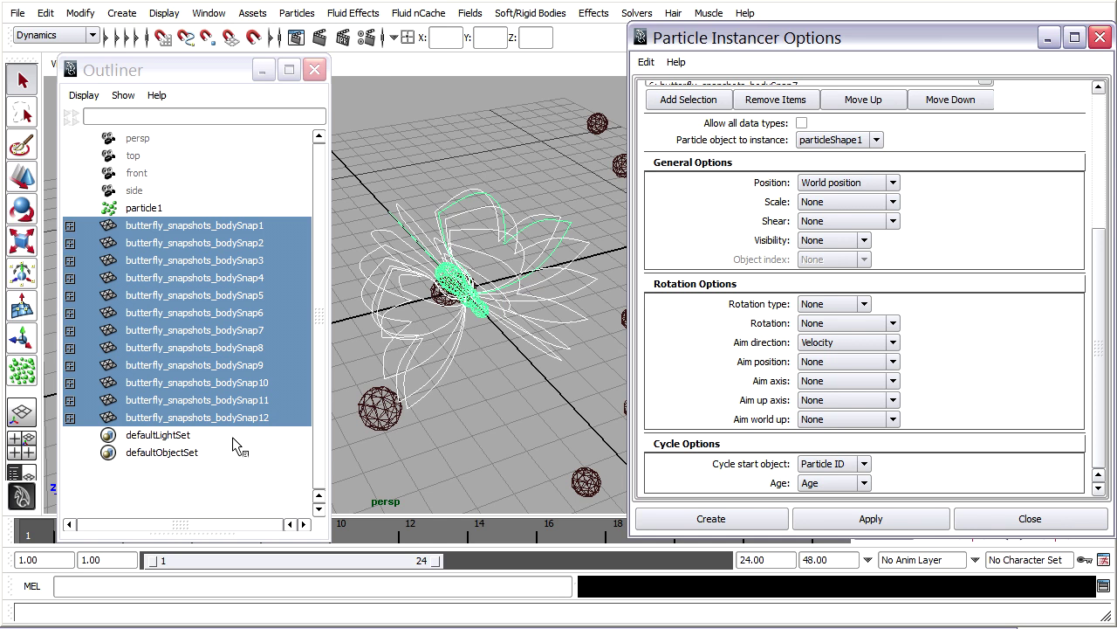
pyautogui.click(677, 520)
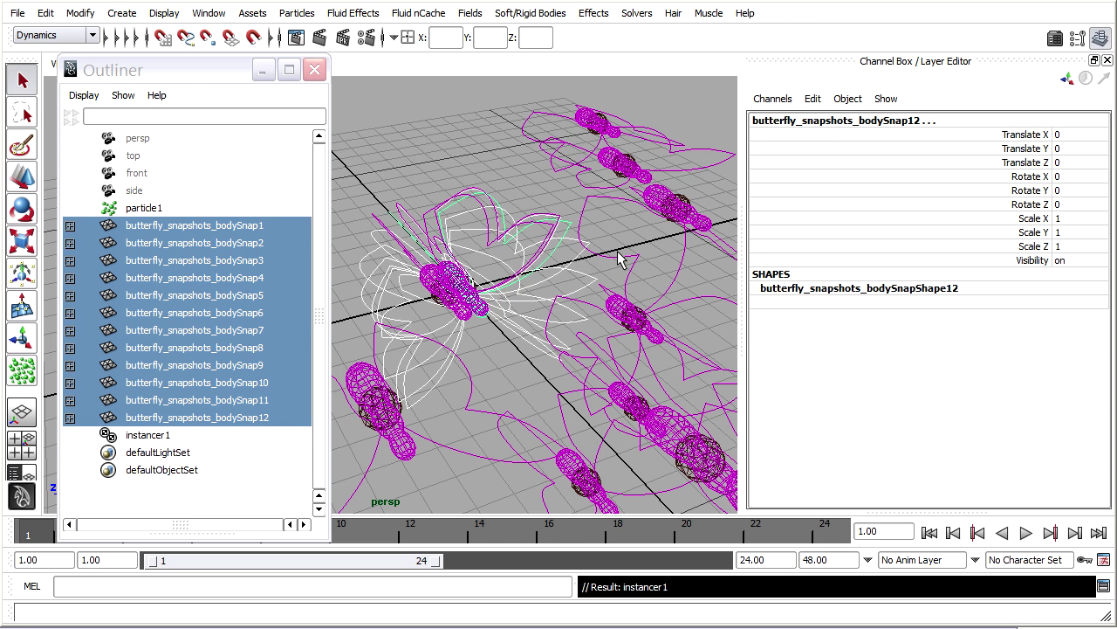
# Step: Close the Outliner and display the instanced butterflies in smooth shaded mode with the whole scene framed
pyautogui.click(314, 70)
pyautogui.press('a')
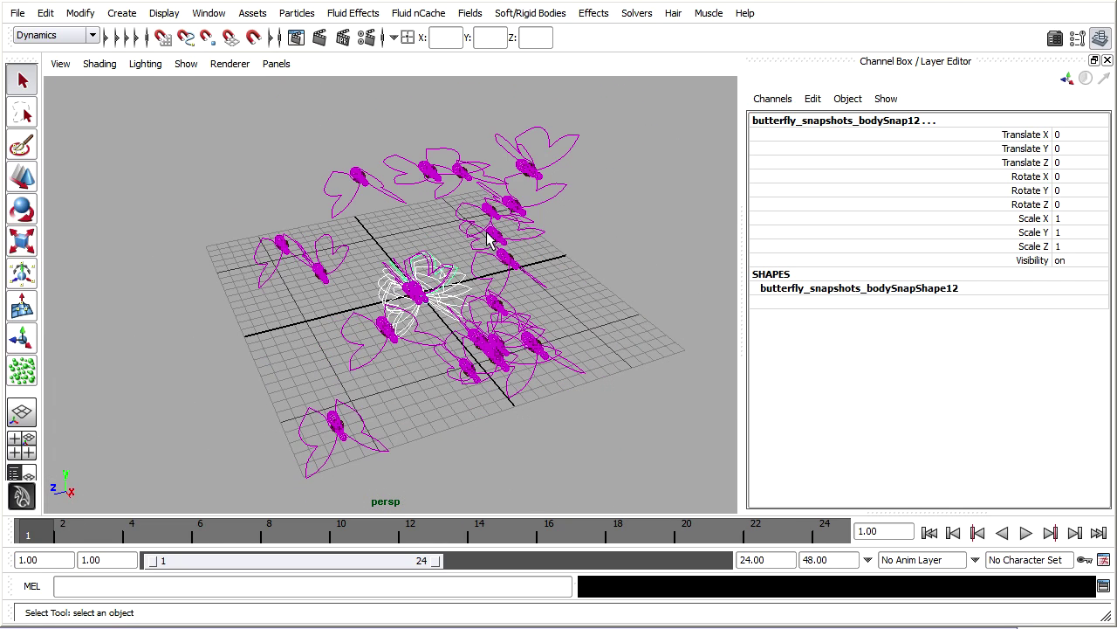
pyautogui.press('5')
pyautogui.moveTo(561, 382)
pyautogui.keyDown('alt'); pyautogui.mouseDown()
pyautogui.moveTo(529, 367)
pyautogui.moveTo(562, 371)
pyautogui.mouseUp(); pyautogui.keyUp('alt')
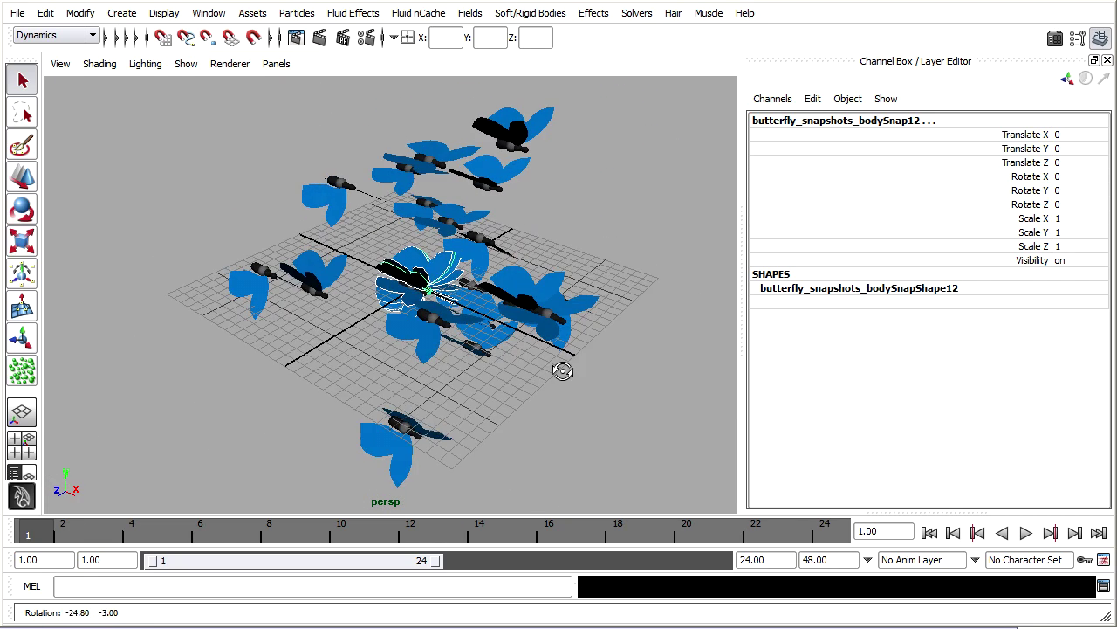
pyautogui.keyDown('alt'); pyautogui.moveTo(562, 371); pyautogui.dragTo(529, 357, button='middle'); pyautogui.keyUp('alt')
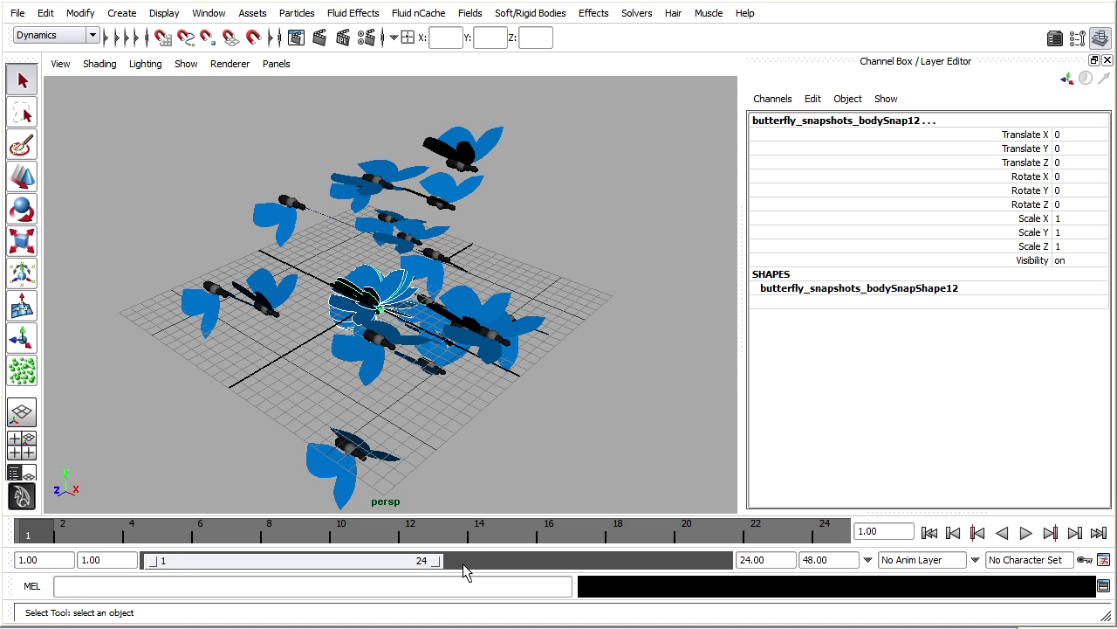
# Step: Set the playback end time to 120 frames and play the butterfly animation briefly
pyautogui.doubleClick(773, 559)
pyautogui.write('120')
pyautogui.press('Return')
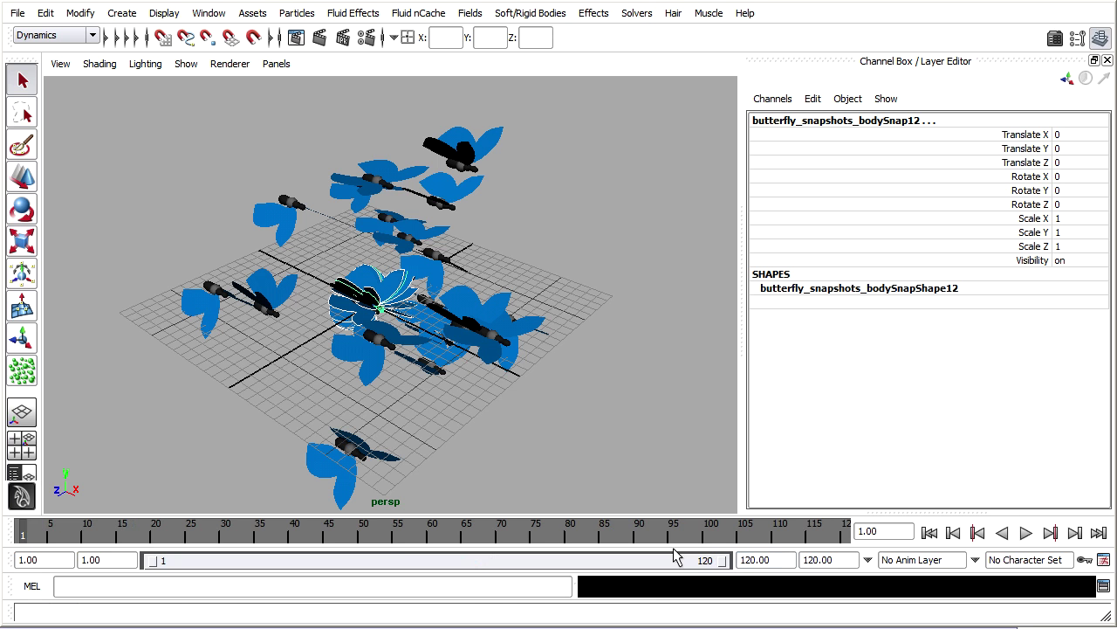
pyautogui.click(1028, 533)
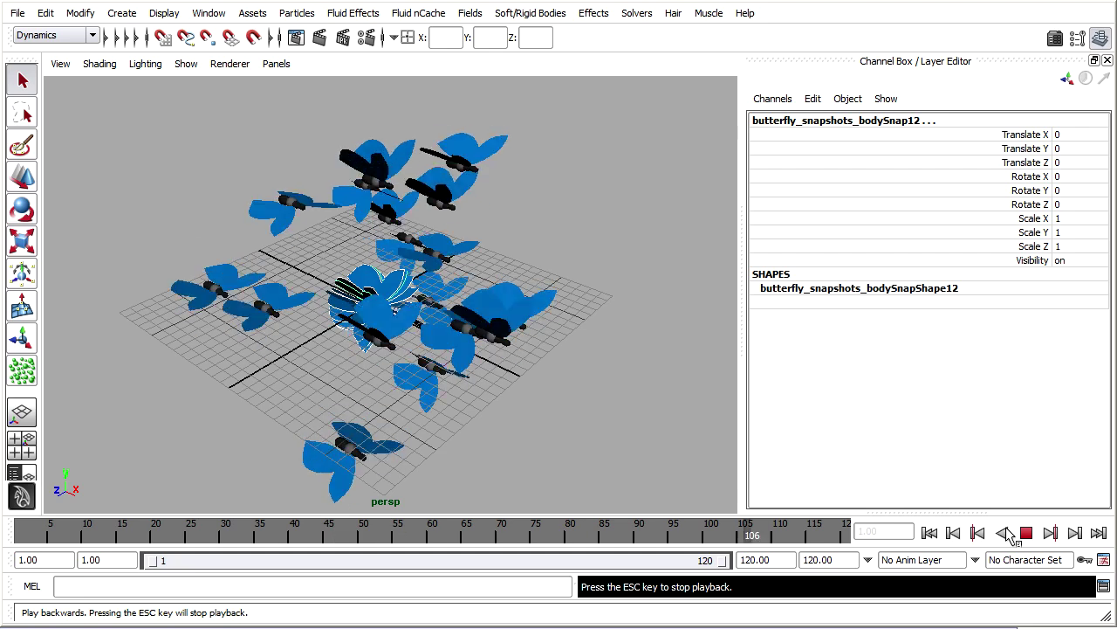
pyautogui.click(1028, 534)
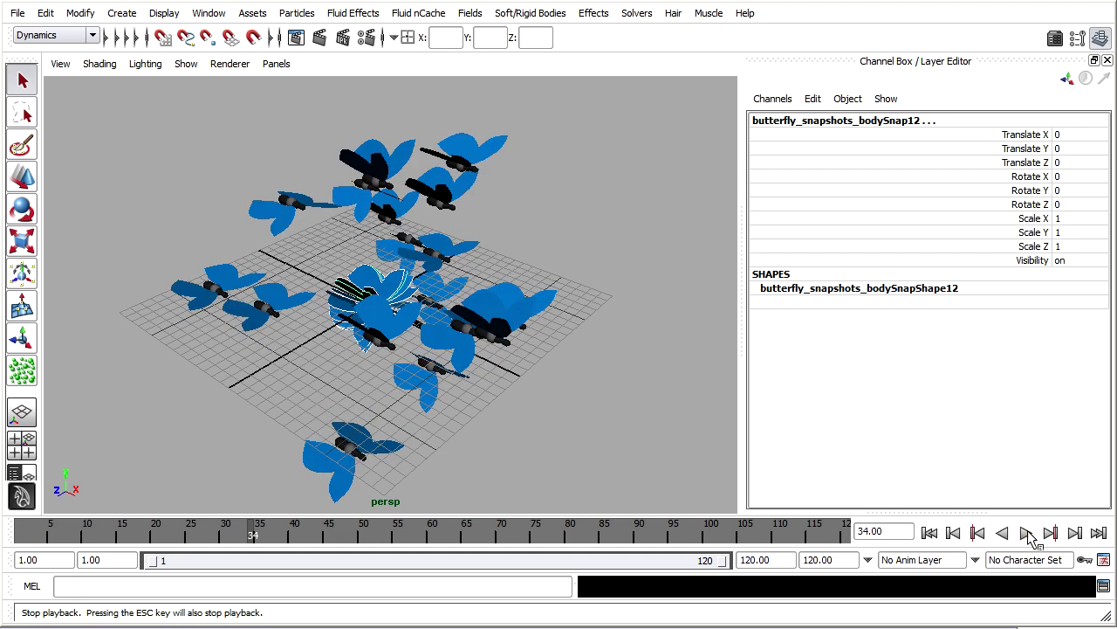
# Step: Select the particle object and examine its spheres and the original snapshot models at the grid centre up close
pyautogui.scroll(5, 510, 431)
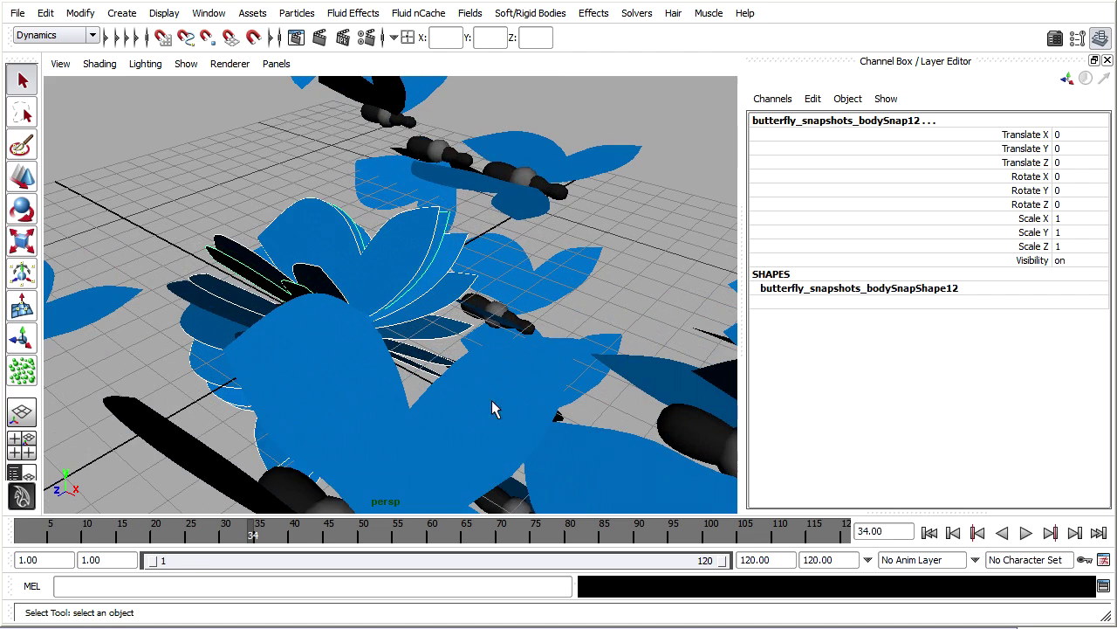
pyautogui.click(522, 177)
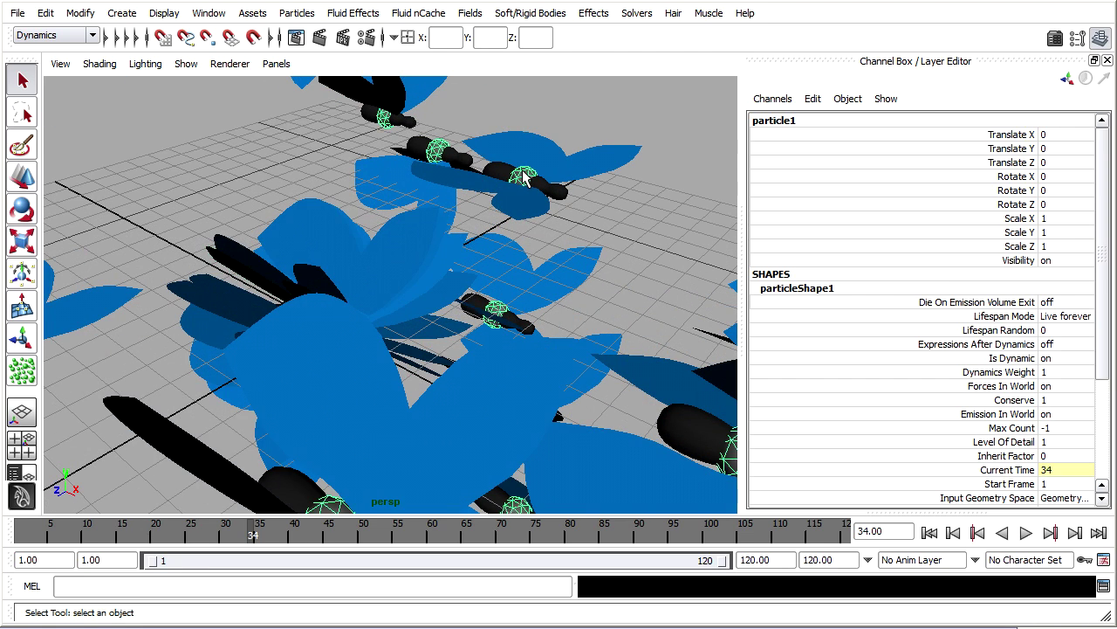
pyautogui.keyDown('alt'); pyautogui.moveTo(547, 247); pyautogui.dragTo(511, 262); pyautogui.keyUp('alt')
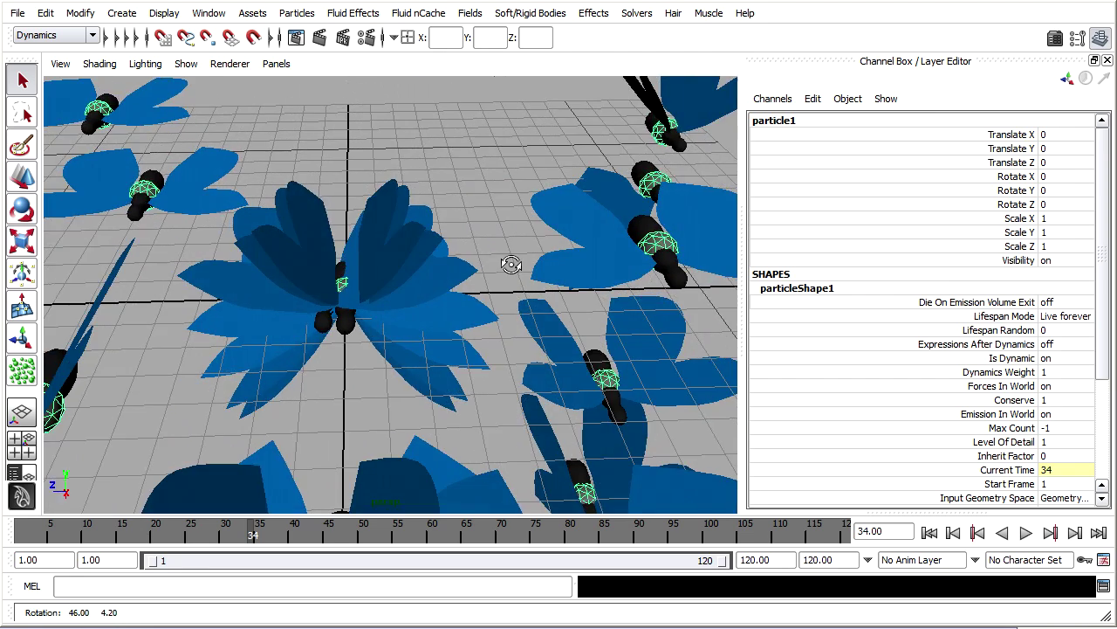
pyautogui.keyDown('alt'); pyautogui.moveTo(369, 374); pyautogui.dragTo(395, 370); pyautogui.keyUp('alt')
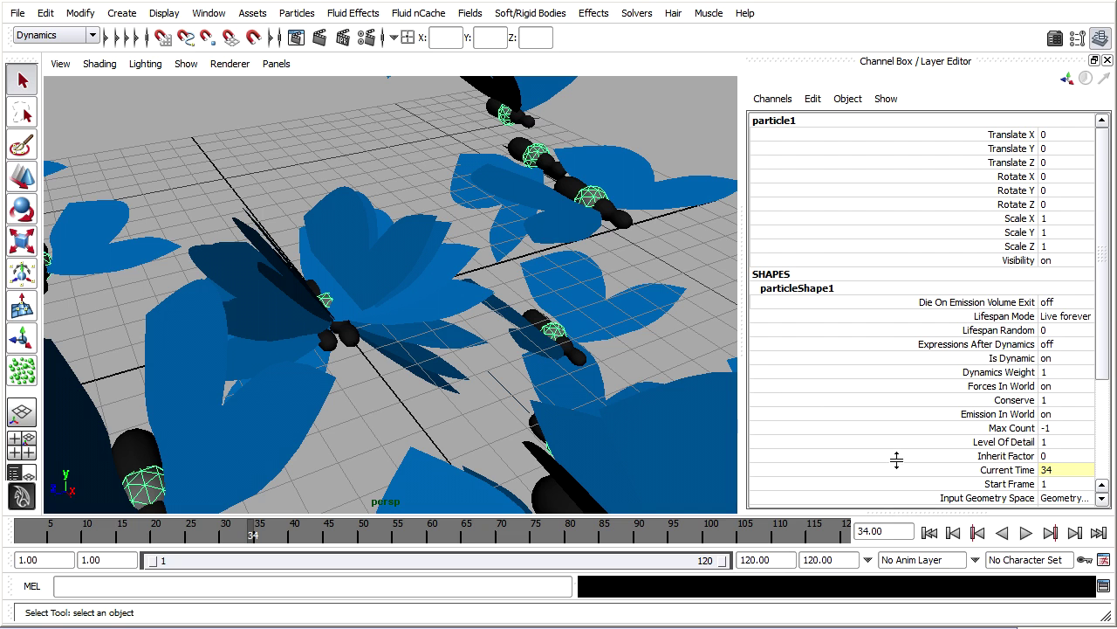
# Step: Reveal the Layer Editor and put butterfly_snapshots_bodySnap1 to butterfly_snapshots_bodySnap12 into a new display layer
pyautogui.moveTo(896, 509); pyautogui.dragTo(904, 423)
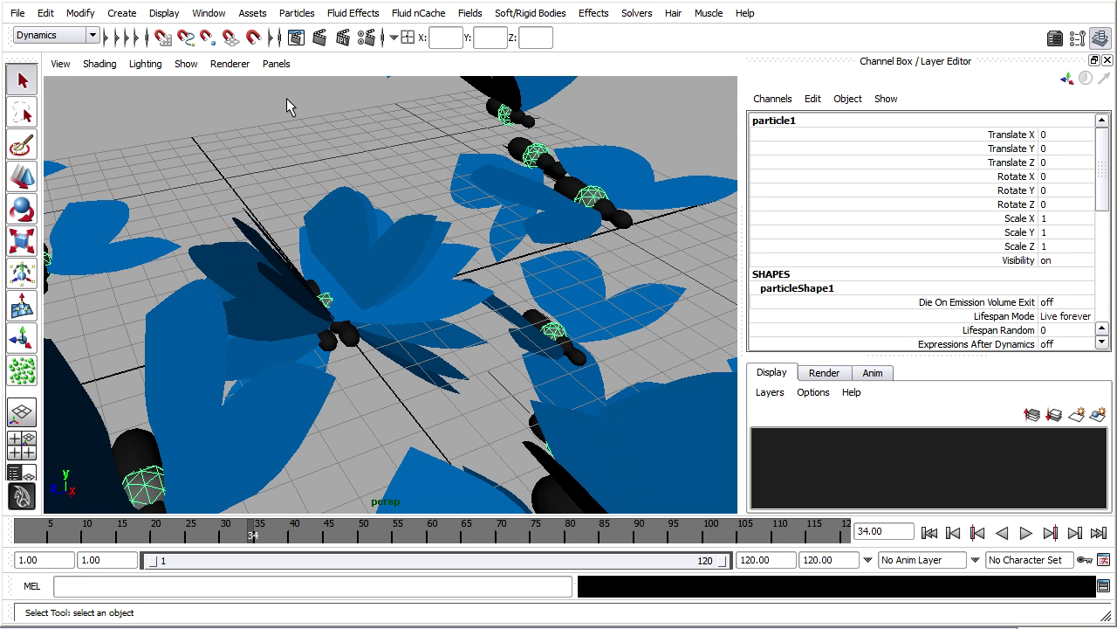
pyautogui.click(210, 12)
pyautogui.click(230, 144)
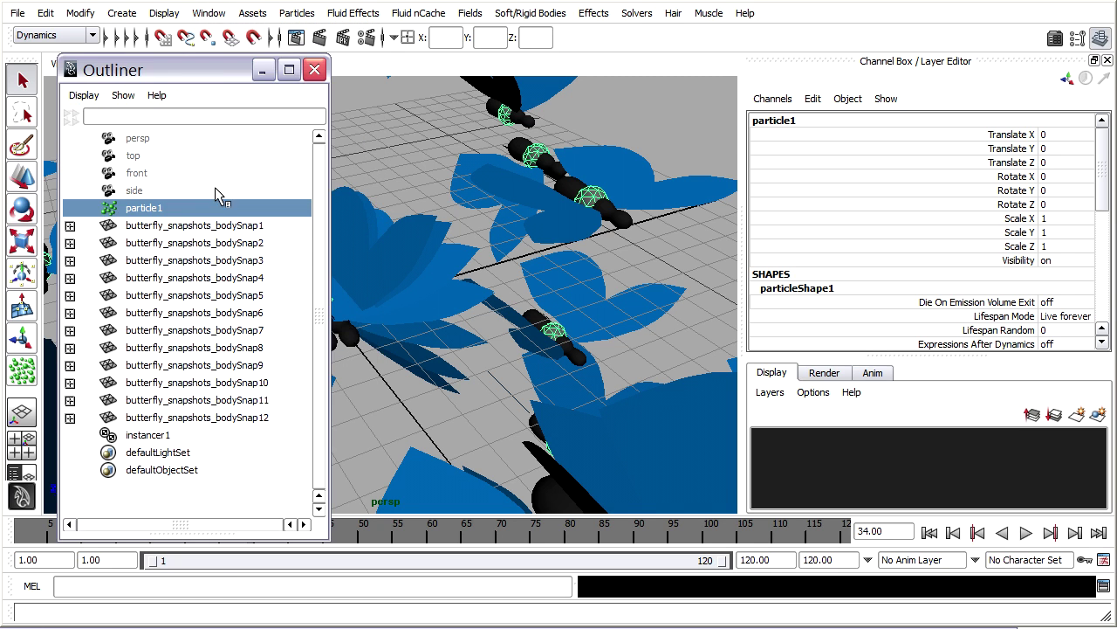
pyautogui.click(170, 228)
pyautogui.moveTo(169, 231); pyautogui.dragTo(156, 421)
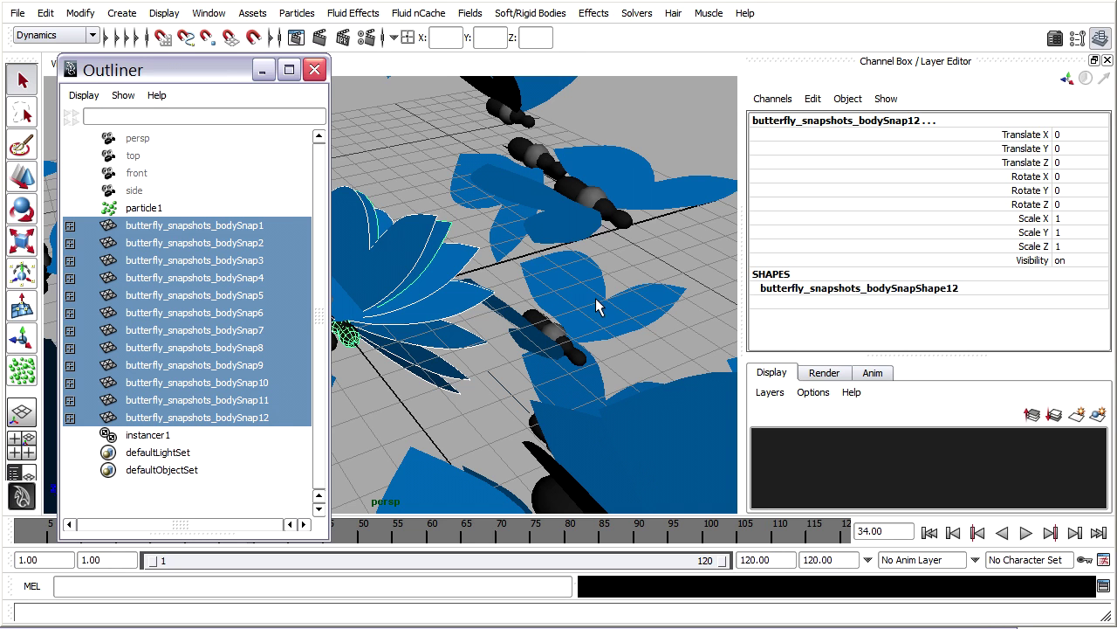
pyautogui.moveTo(211, 227); pyautogui.dragTo(188, 422, button='middle')
pyautogui.click(1098, 415)
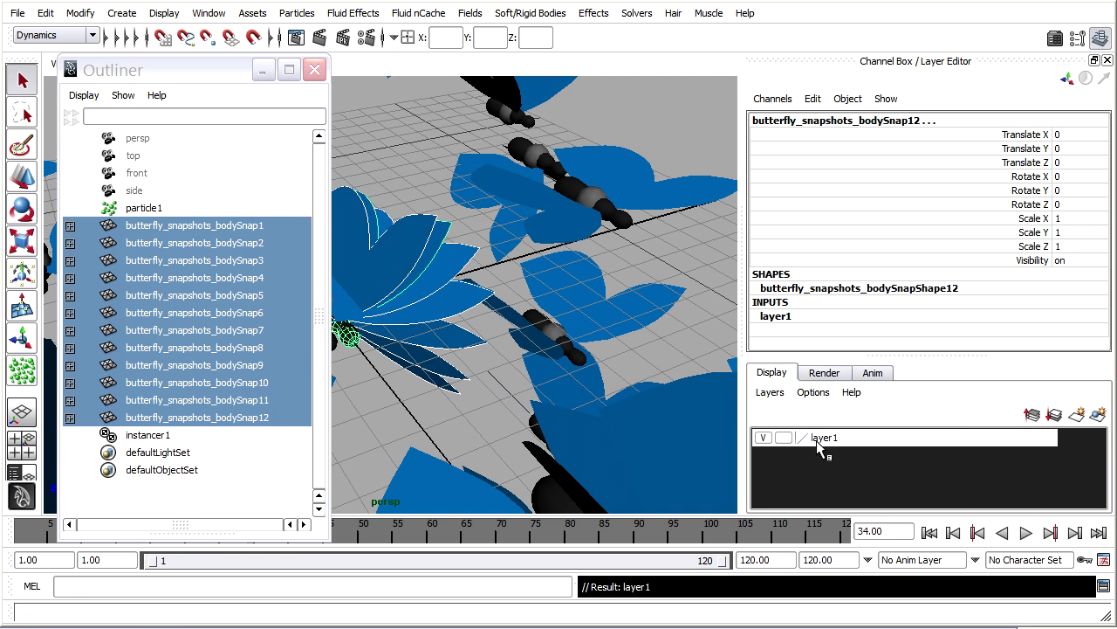
# Step: Rename the new display layer to snapshotsLayer and turn off its visibility
pyautogui.doubleClick(822, 438)
pyautogui.press('BackSpace')
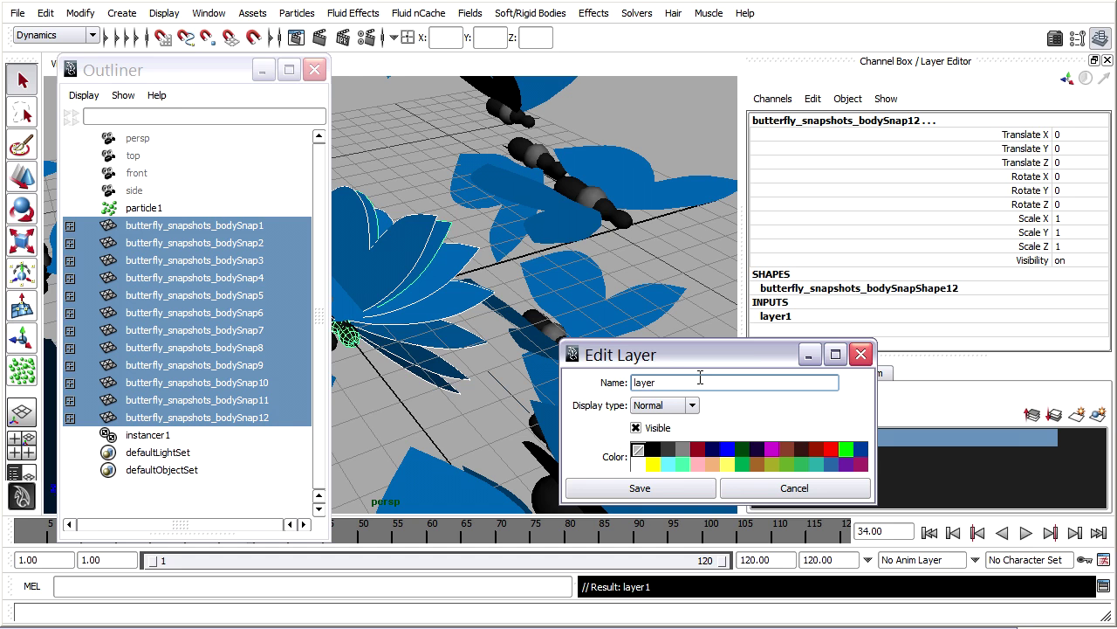
pyautogui.press('Home')
pyautogui.write('snapshots')
pyautogui.press('Delete')
pyautogui.write('L')
pyautogui.click(643, 487)
pyautogui.click(763, 439)
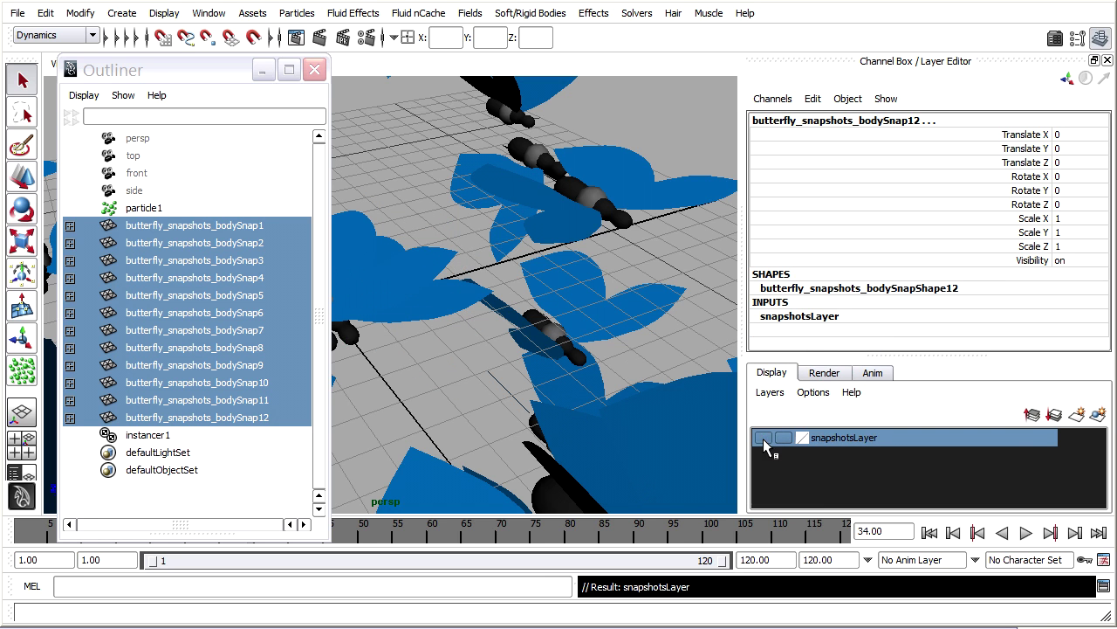
# Step: Close the Outliner and play the butterfly animation from the first frame with the whole scene in view
pyautogui.click(315, 72)
pyautogui.press('a')
pyautogui.keyDown('alt'); pyautogui.moveTo(445, 261); pyautogui.dragTo(491, 268); pyautogui.keyUp('alt')
pyautogui.click(930, 533)
pyautogui.click(1026, 532)
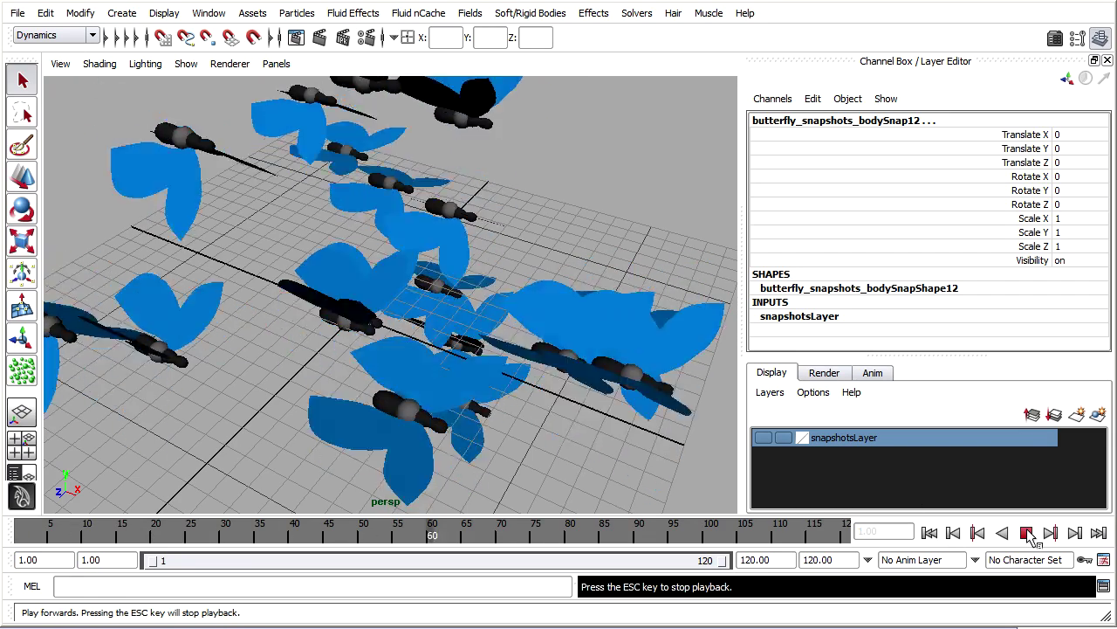
pyautogui.click(1026, 532)
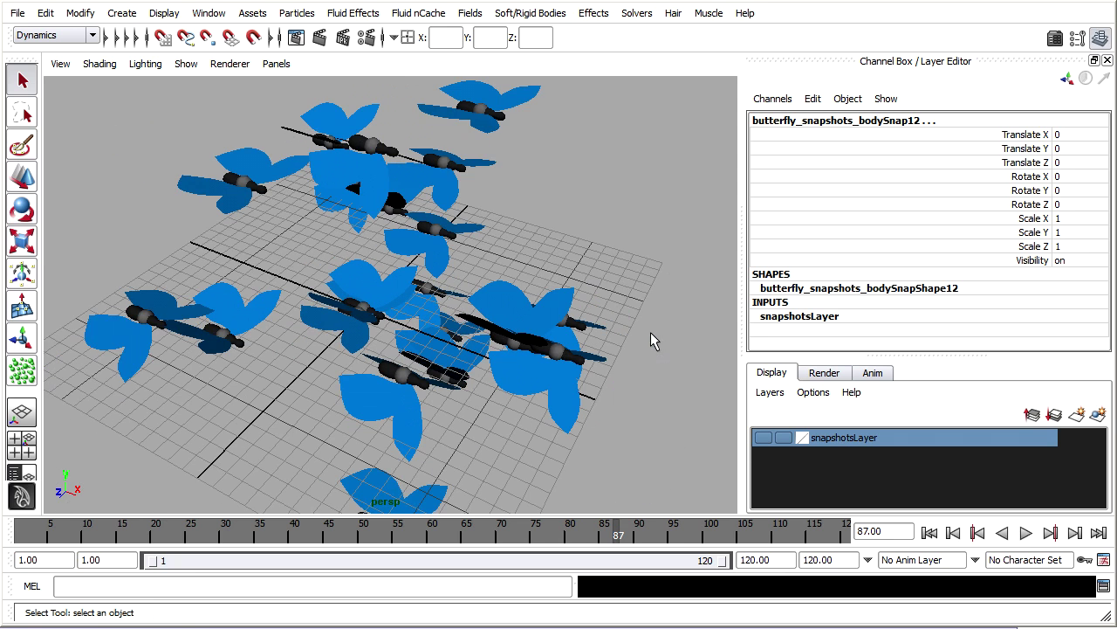
# Step: Save the scene as butterfly_animated01 in Maya ASCII format in the butterfly_project scenes folder
pyautogui.click(18, 13)
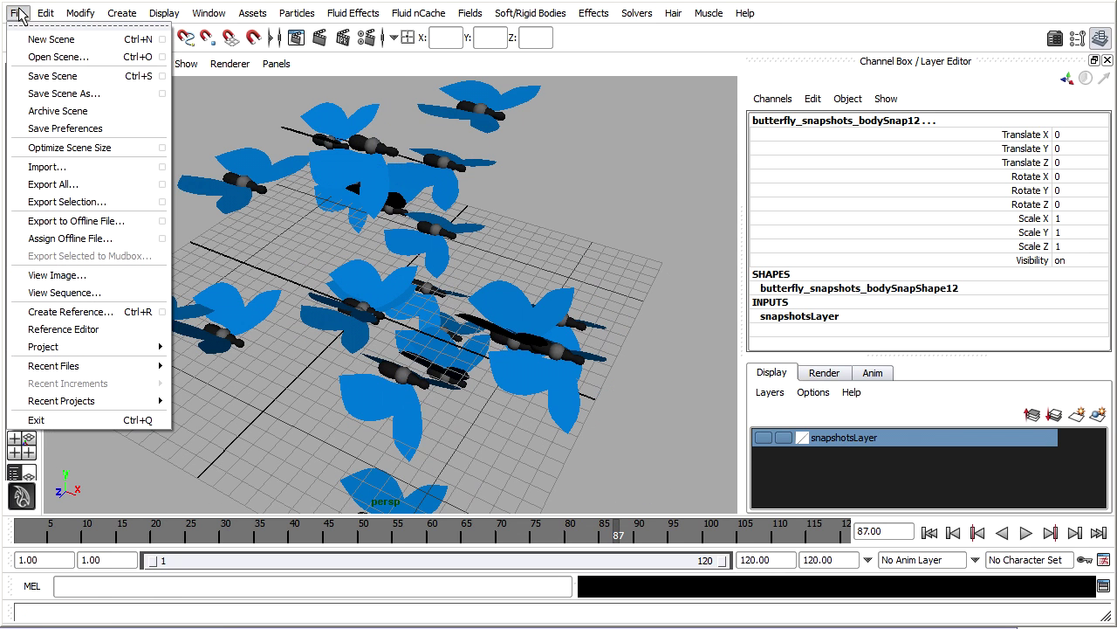
pyautogui.click(54, 93)
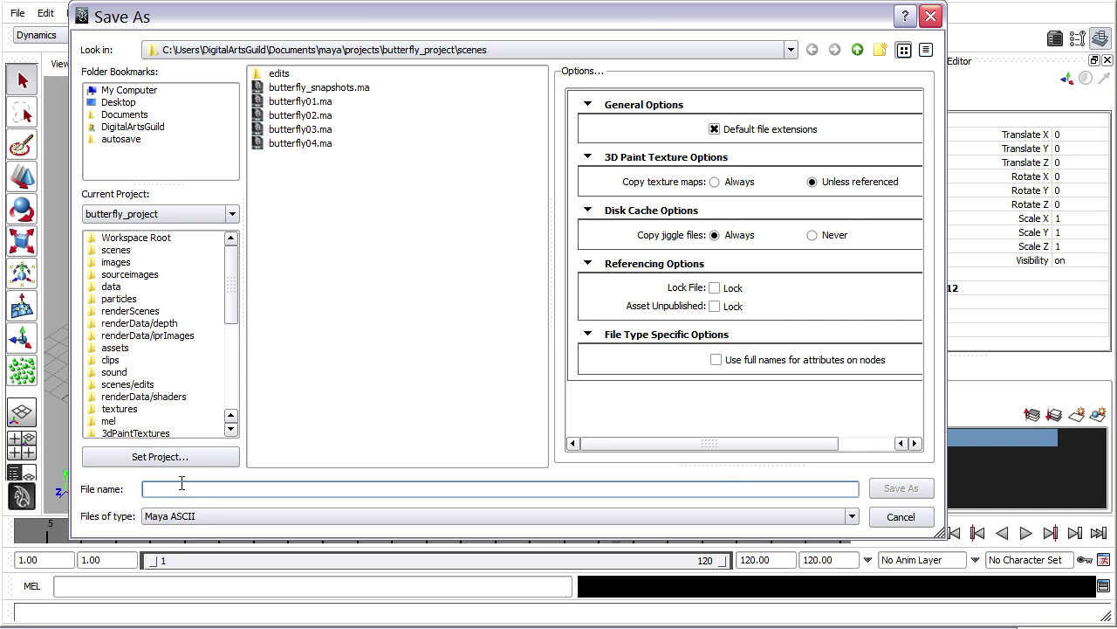
pyautogui.write('butterfly_animated01')
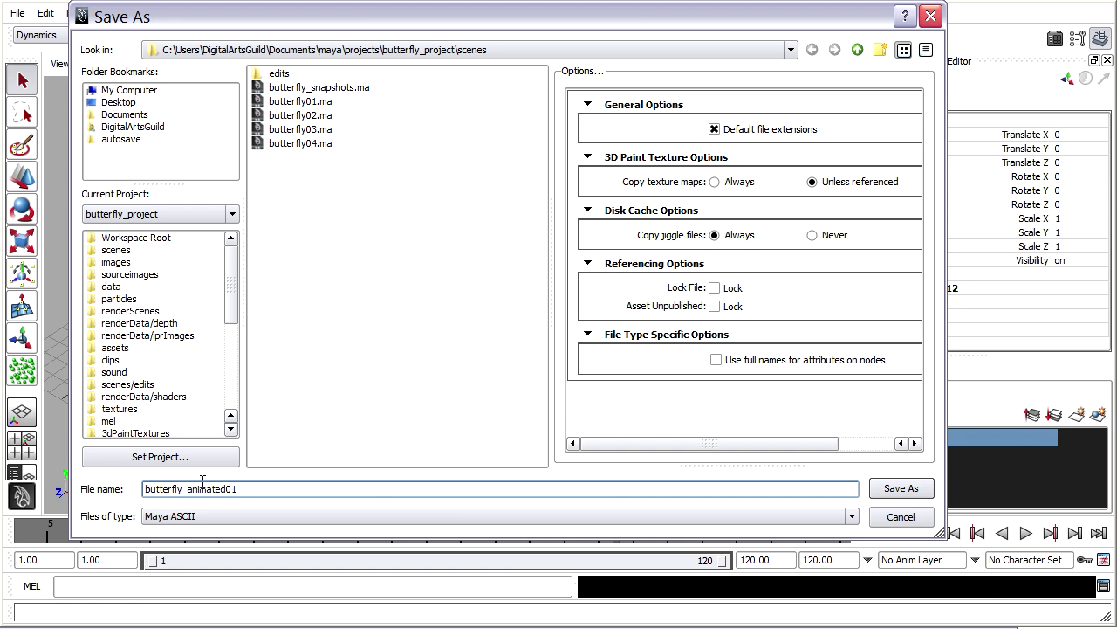
pyautogui.click(900, 489)
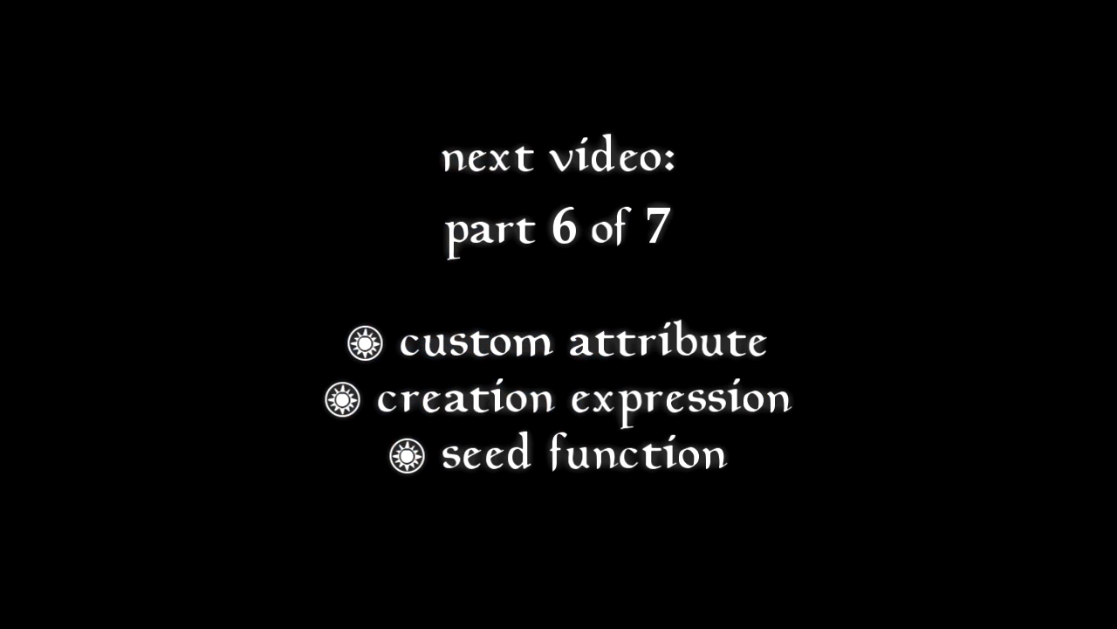